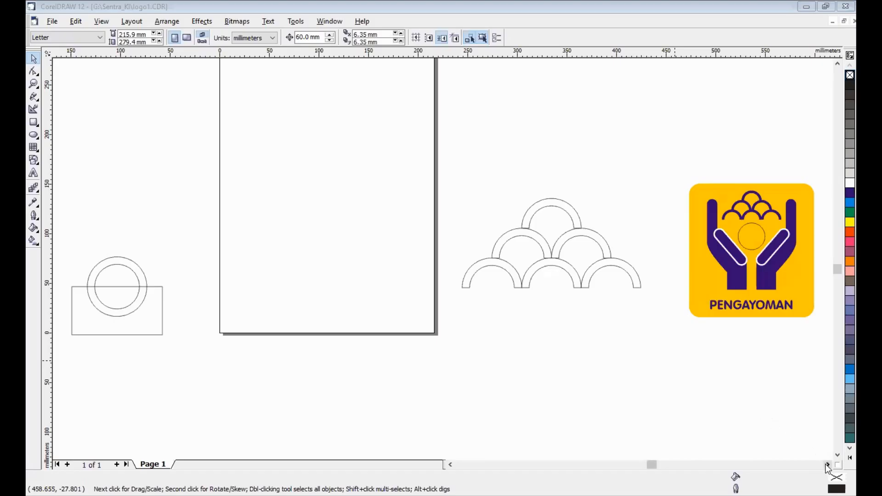
Step: Duplicate all six arches of the outlined pyramid and place the copy below the original
click(826, 466)
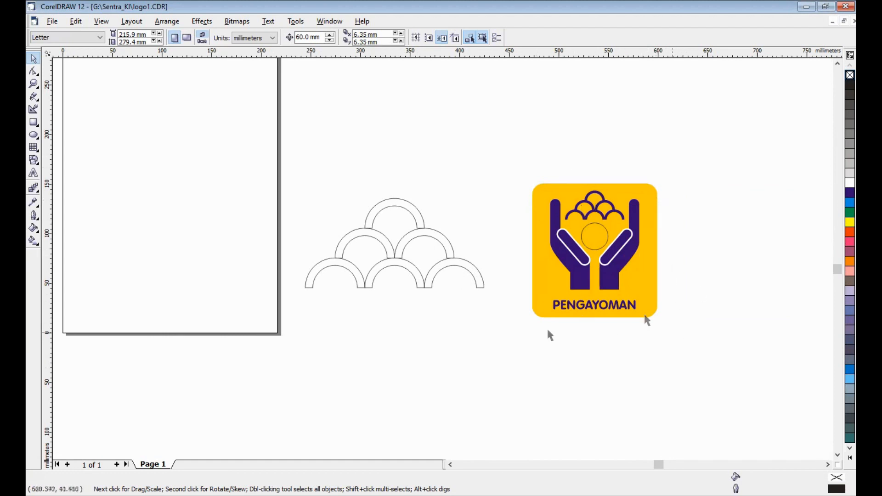
click(394, 264)
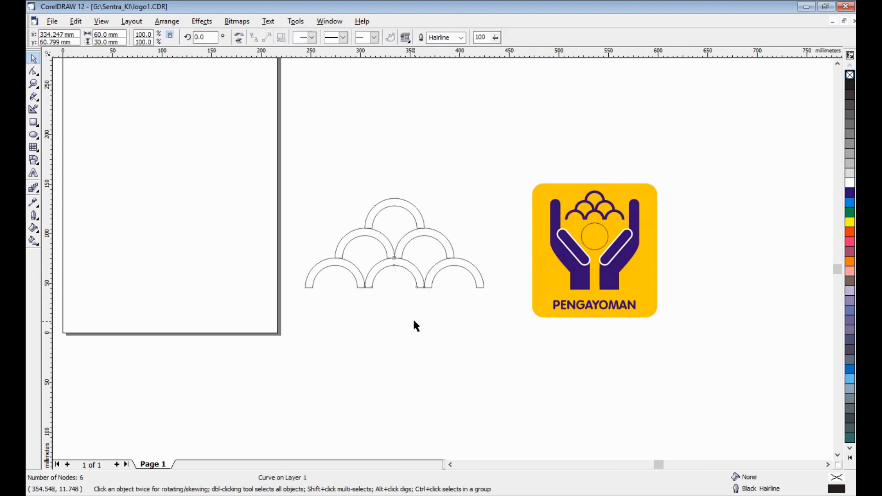
click(413, 318)
drag(282, 168, 494, 336)
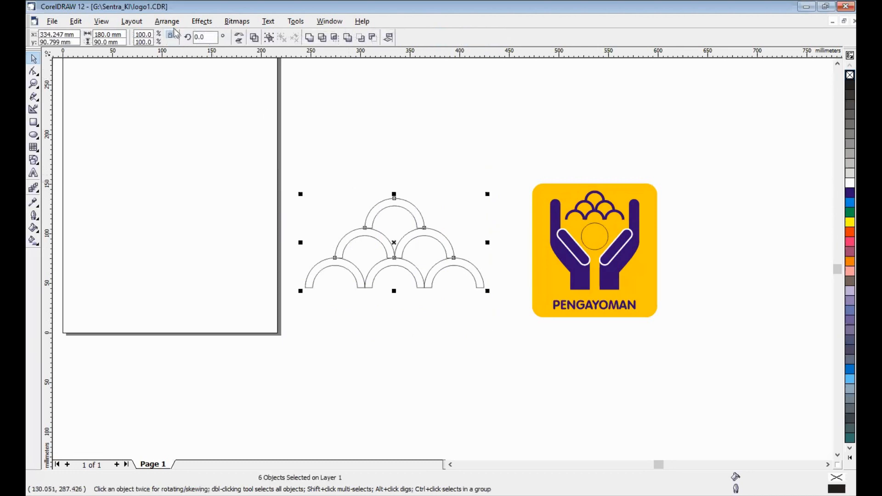
click(76, 22)
click(125, 82)
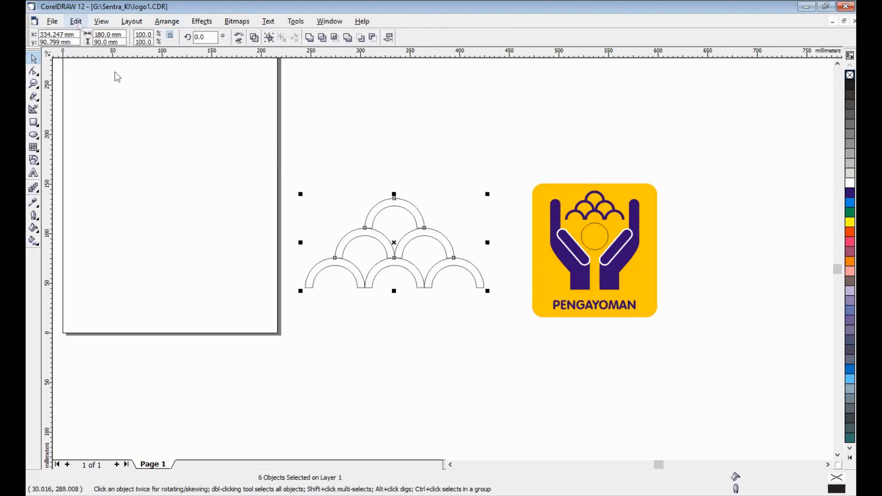
click(76, 21)
click(126, 92)
drag(389, 243, 405, 370)
click(561, 391)
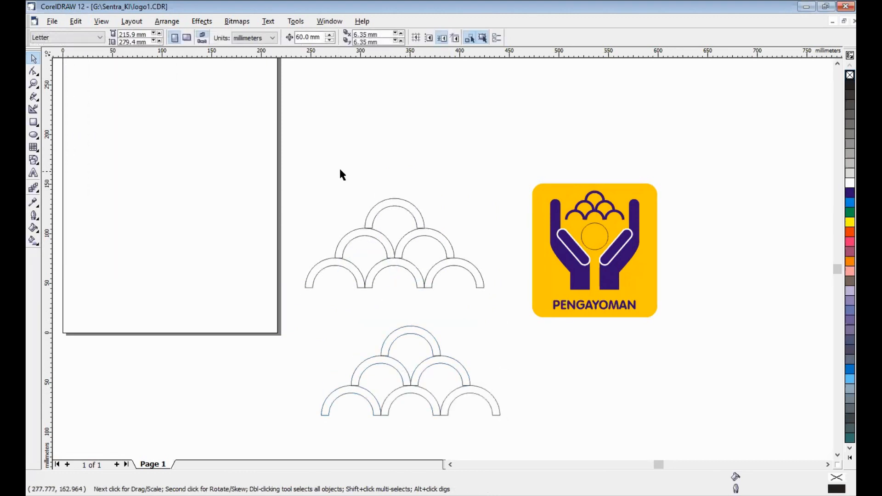
Step: Set the document's nudge distance to 2 mm
text(50)
key(Return)
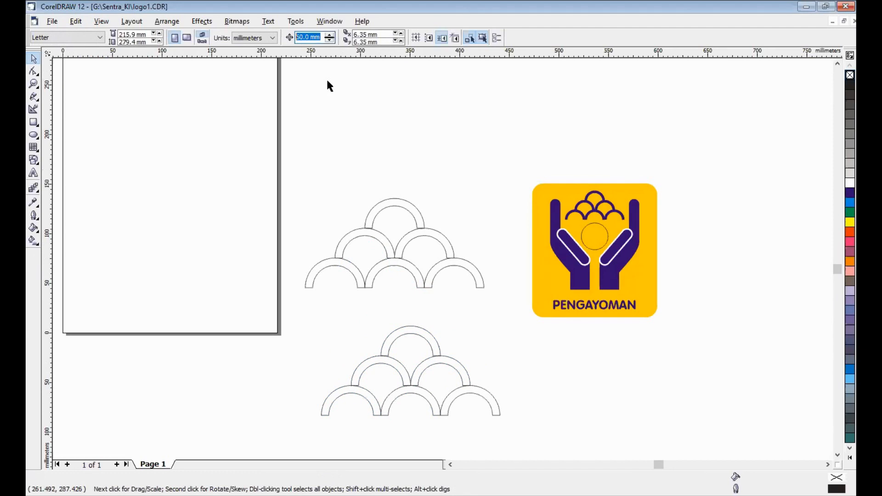
text(2)
key(Return)
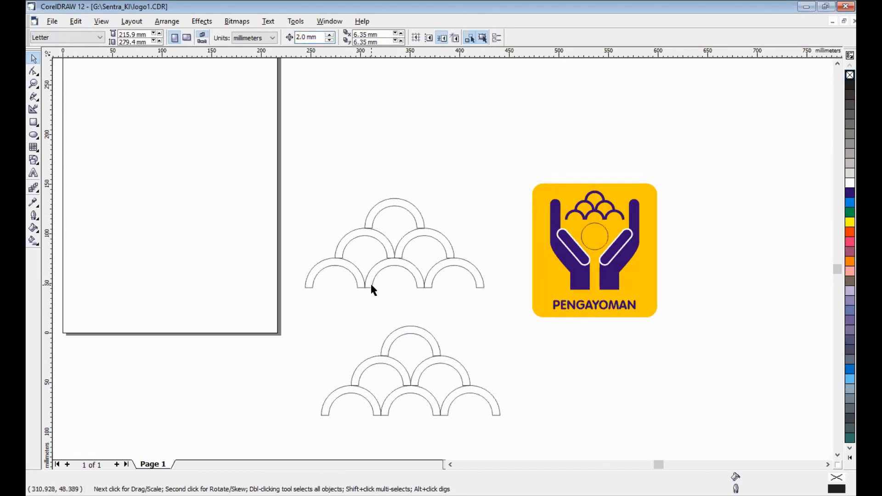
Step: In the copied pyramid, nudge the top arch down 2 mm and the three bottom-row arches up 2 mm
key(z)
drag(302, 310, 516, 446)
click(508, 173)
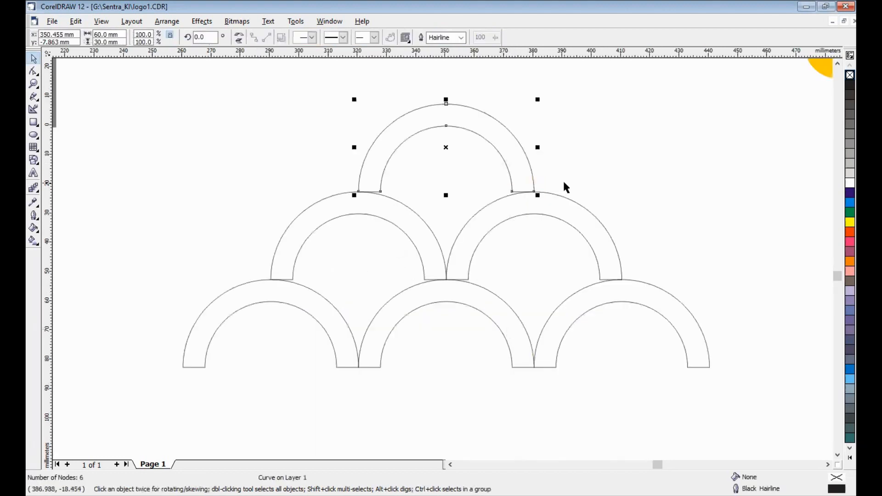
key(Down)
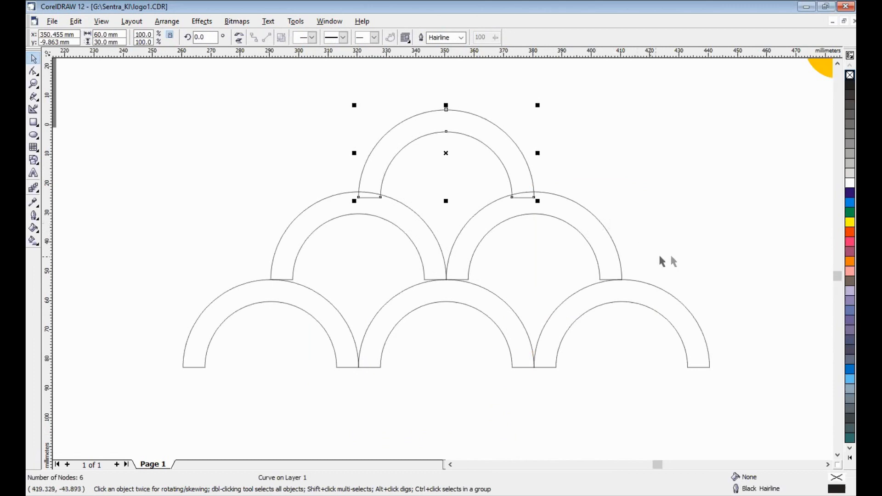
drag(740, 278, 165, 394)
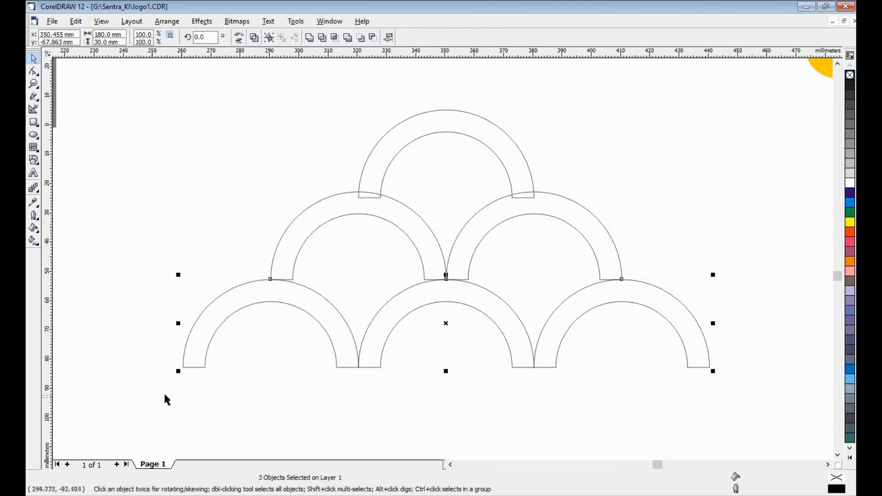
key(Up)
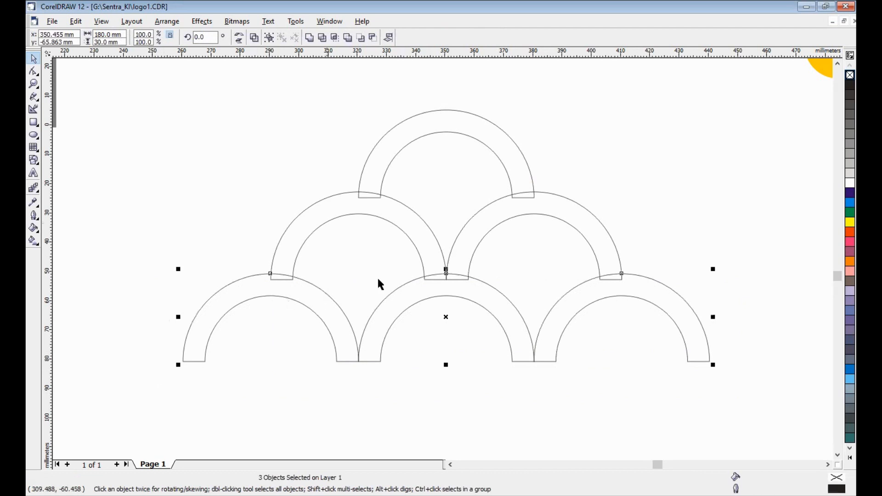
key(Escape)
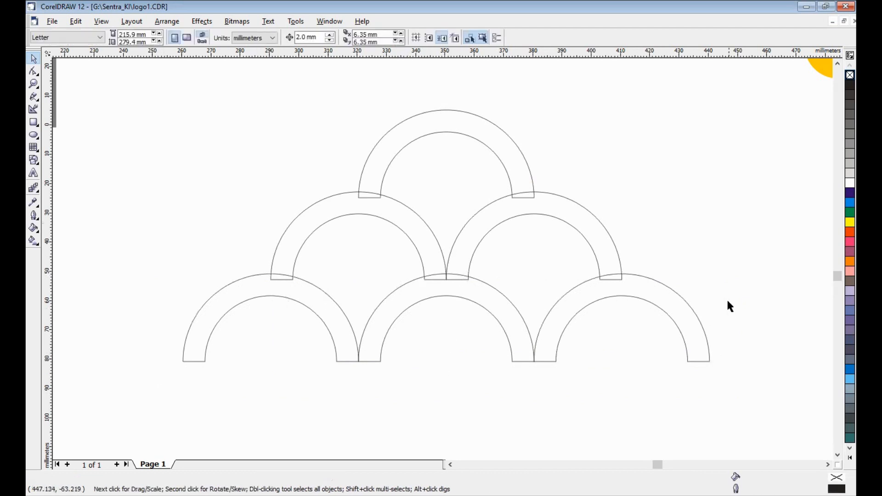
Step: Nudge the two outer arches of the copied pyramid's bottom row 2 mm inward to overlap the middle arch
click(678, 317)
key(Left)
click(226, 297)
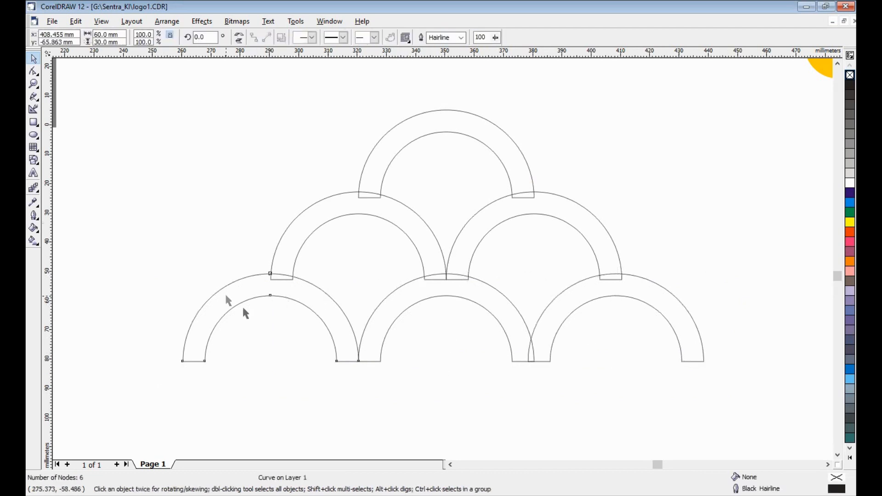
key(Right)
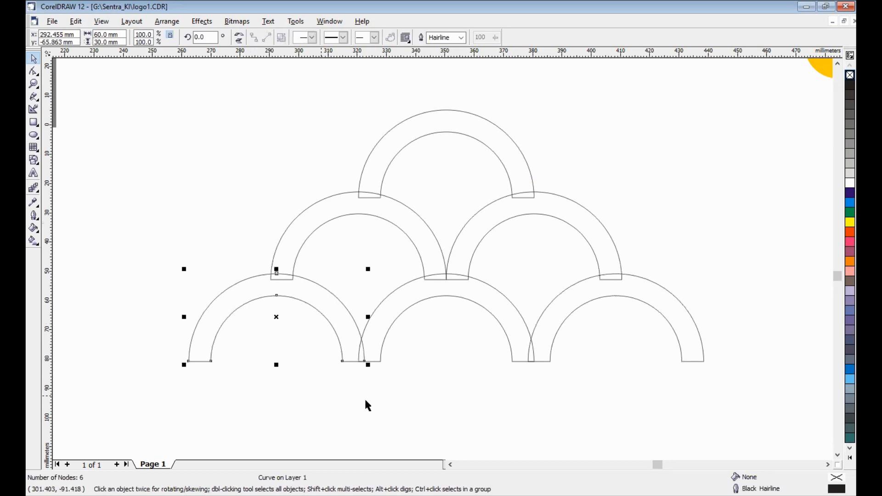
key(Escape)
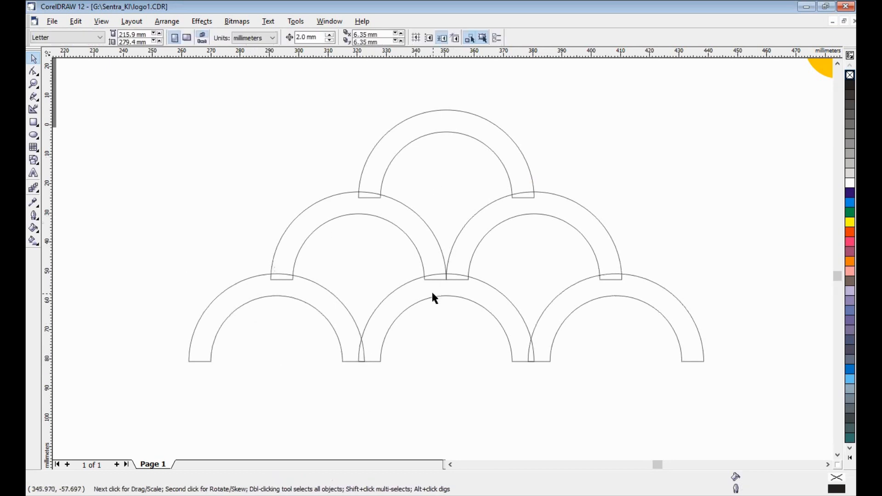
Step: Draw an ellipse about 105 mm wide and 108 mm high below the copied pyramid
scroll(432, 290, down, 3)
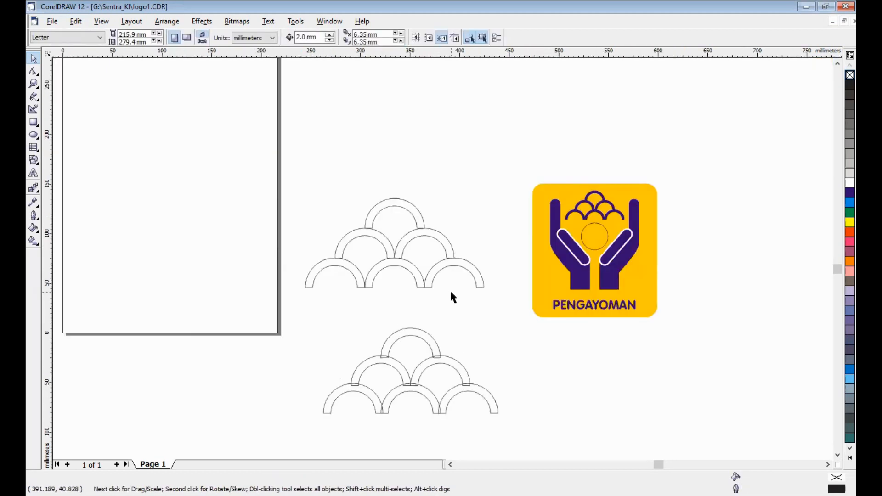
click(836, 454)
click(837, 454)
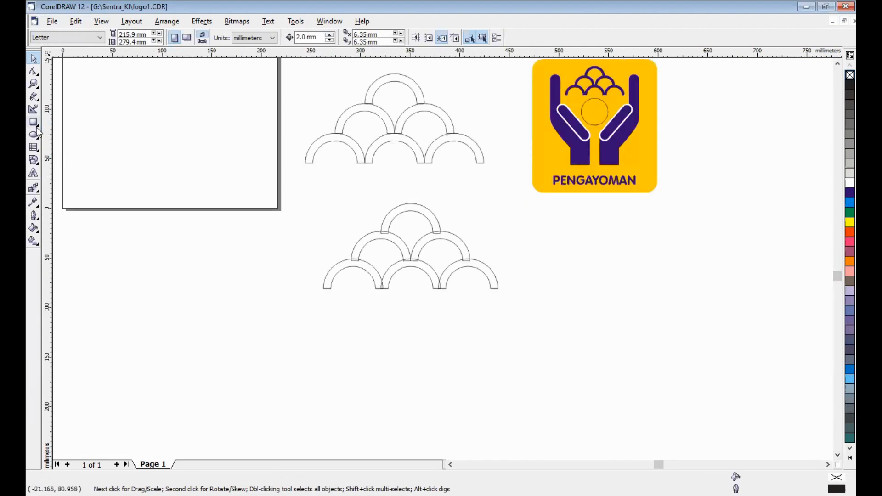
key(F7)
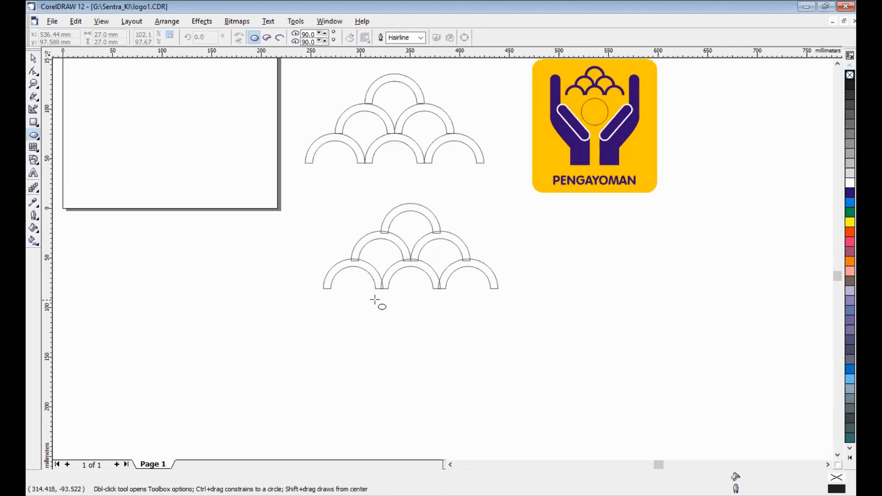
drag(375, 299, 479, 406)
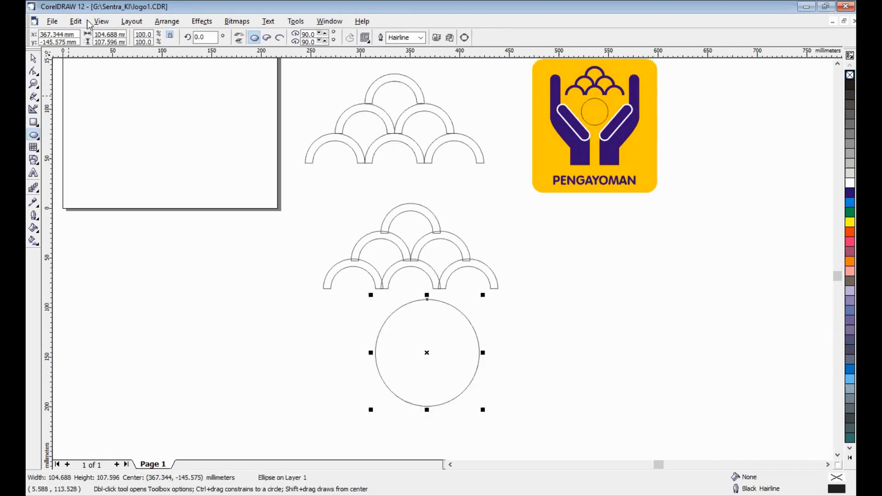
Step: Resize the new ellipse to a 100 by 100 mm circle
double_click(103, 34)
text(100mm)
key(Tab)
text(100)
key(Return)
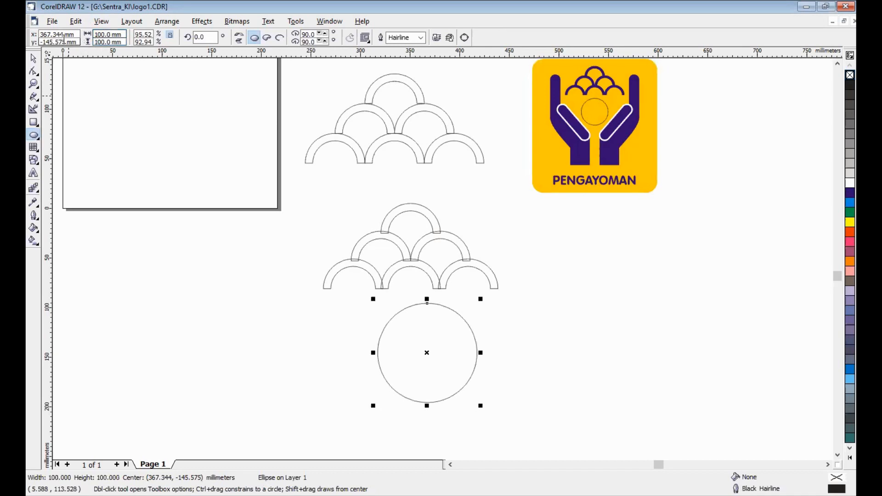
Step: Center the circle horizontally on the middle arch of the copied pyramid's bottom row
click(33, 58)
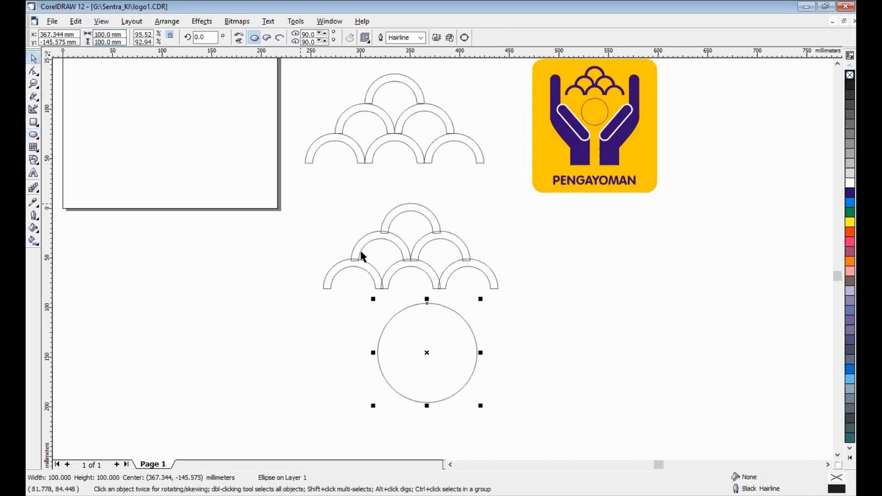
shift+click(412, 263)
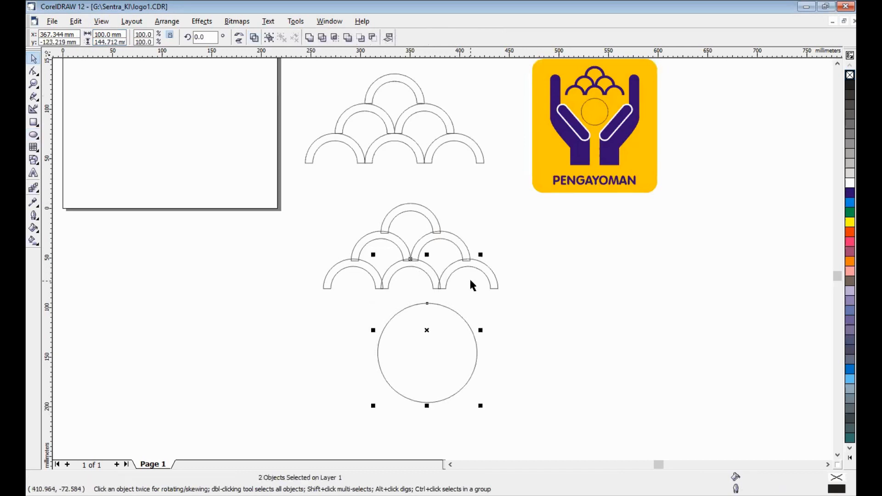
key(ctrl+shift+a)
click(457, 236)
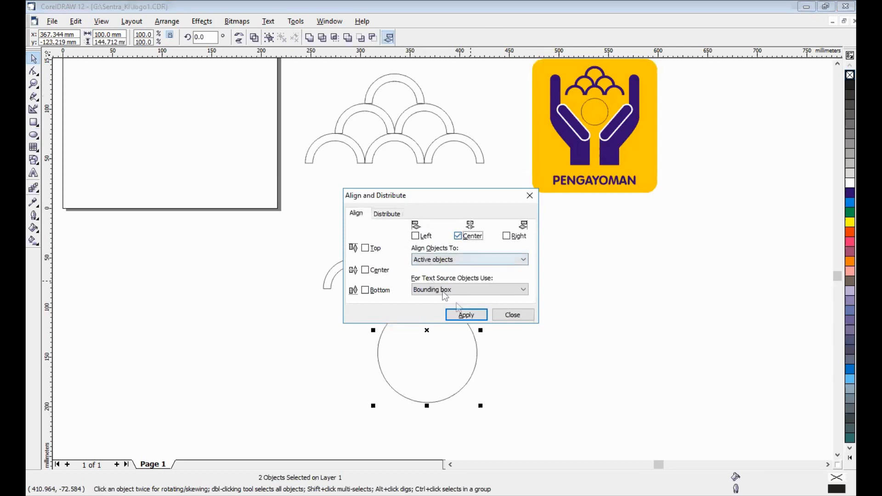
click(464, 314)
click(511, 315)
click(548, 379)
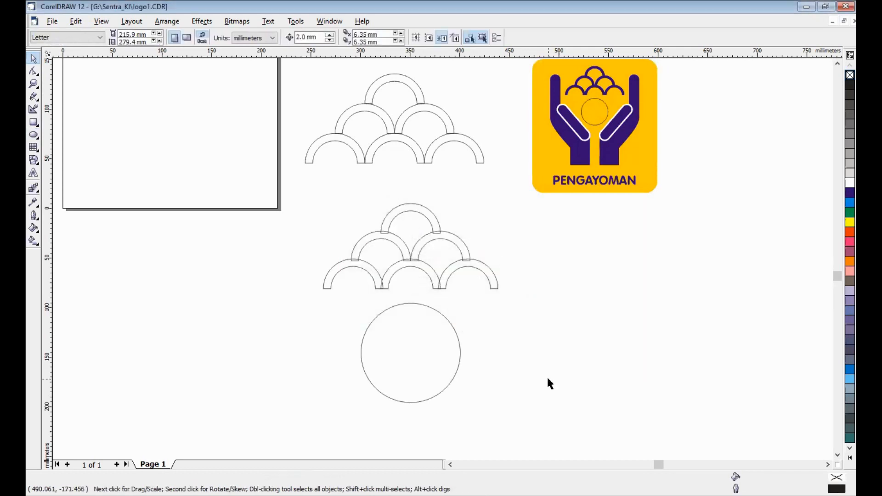
Step: Nudge the circle up 22 mm so it overlaps the base of the bottom row's middle arch
click(458, 364)
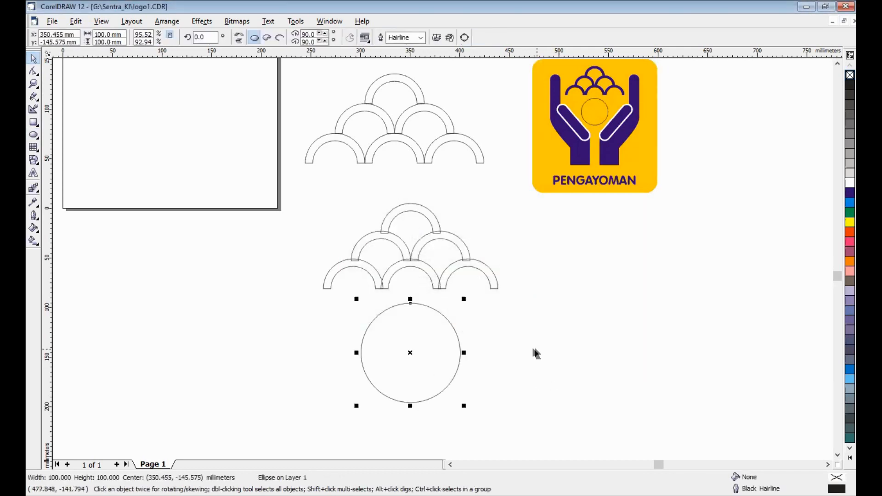
key(Up)
key(Up)
key(Up)
key(Up)
key(Up)
key(Up)
key(Up)
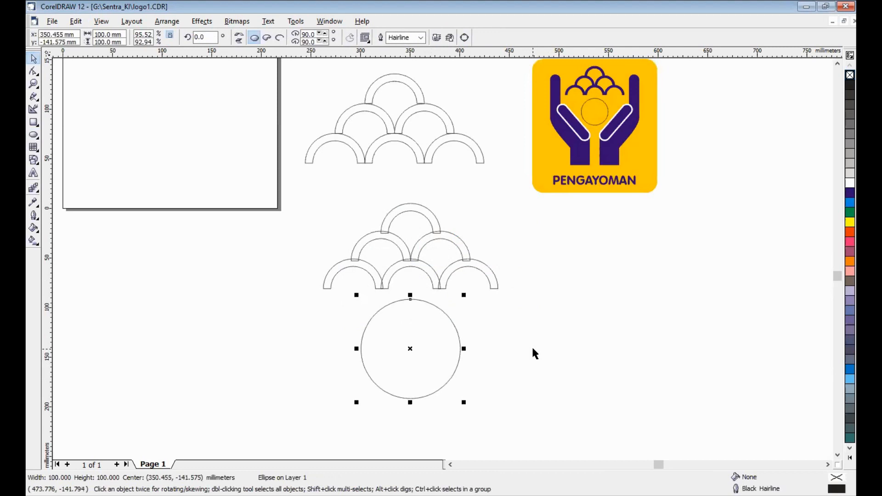
key(Up)
key(Up)
key(Up)
key(Up)
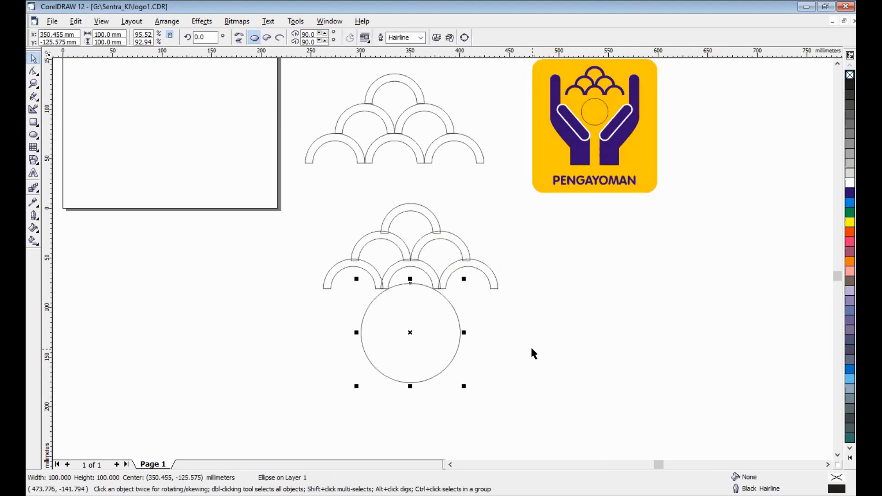
click(499, 346)
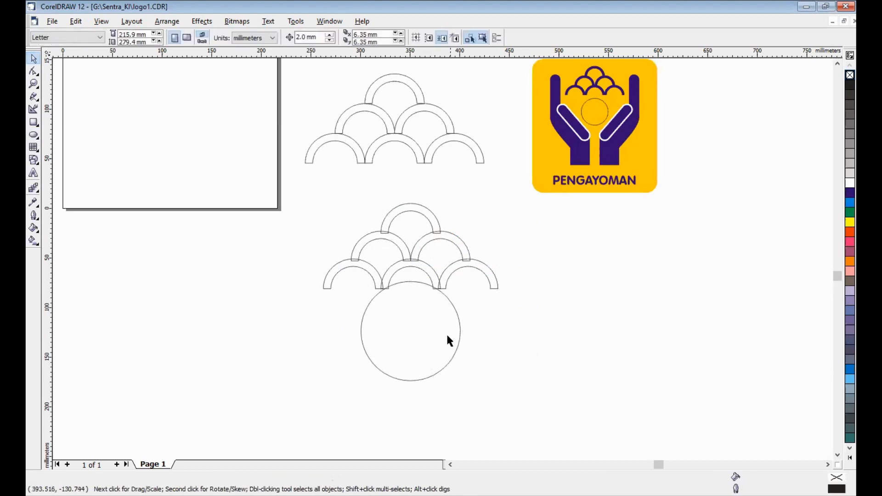
Step: Duplicate the circle in place and set the copy's size to 90 by 90 mm
click(455, 335)
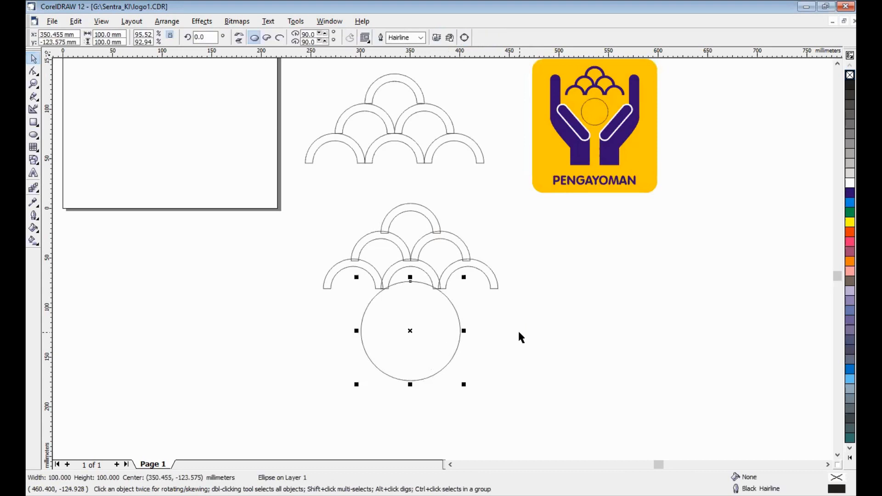
double_click(104, 34)
text(9)
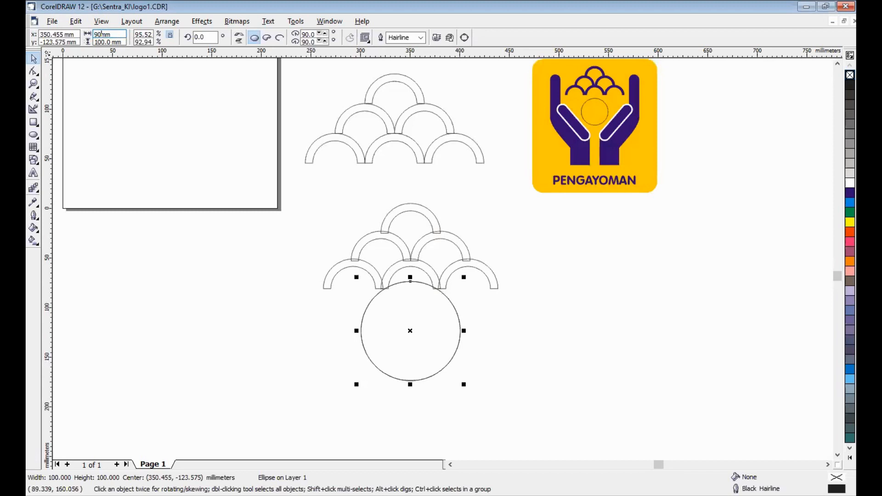
text(0)
key(Return)
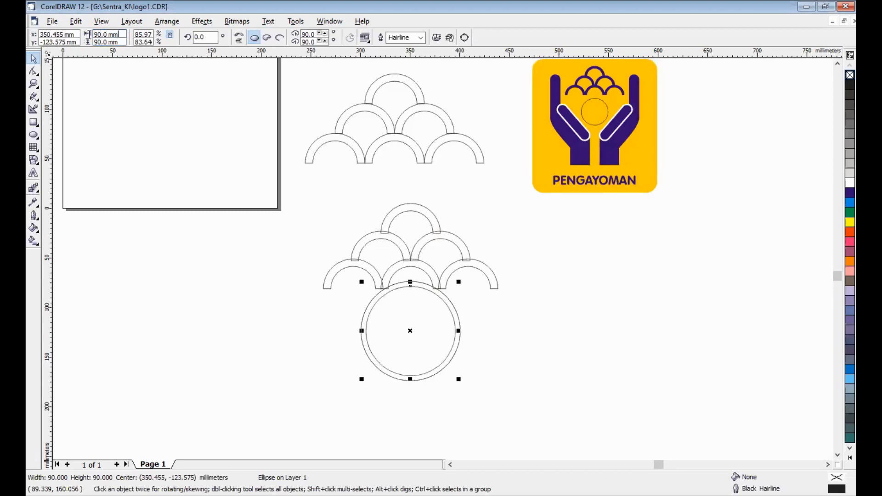
Step: Set the inner circle's width and height to 85 mm
drag(120, 34, 88, 35)
text(85)
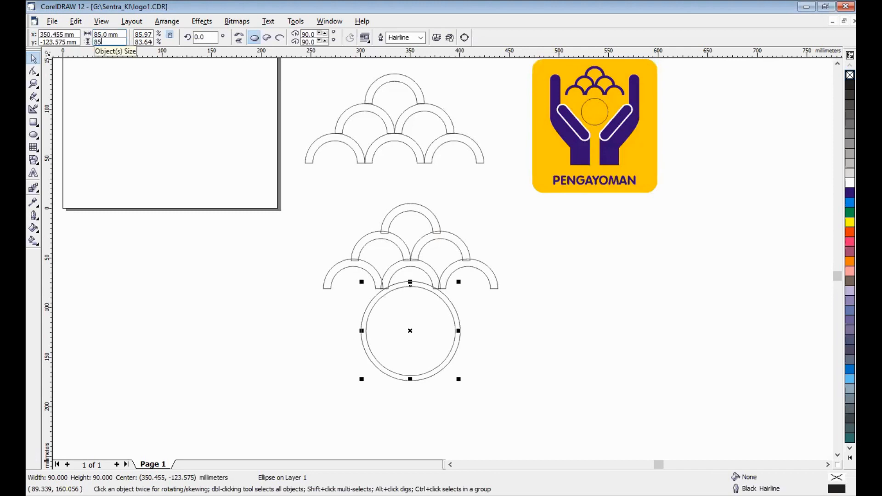
key(Return)
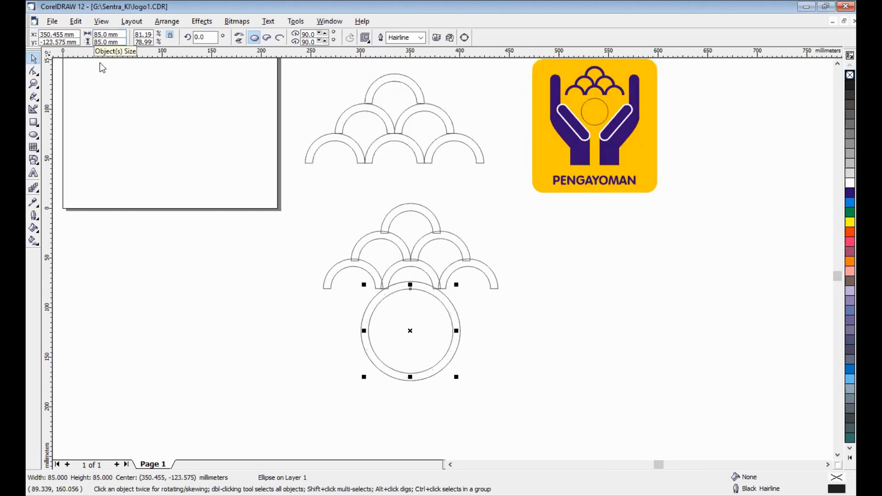
click(277, 294)
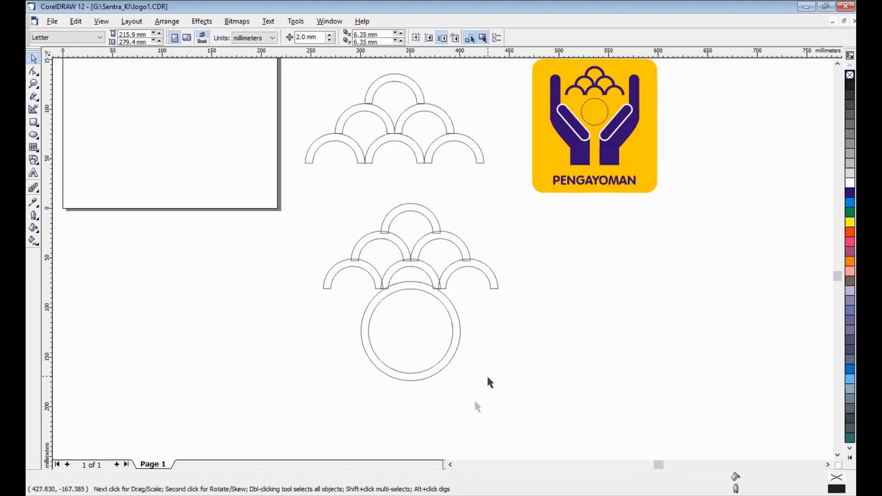
Step: Scale the two concentric circles down together to an outer diameter of about 78 mm
drag(508, 406, 329, 273)
drag(463, 384, 447, 363)
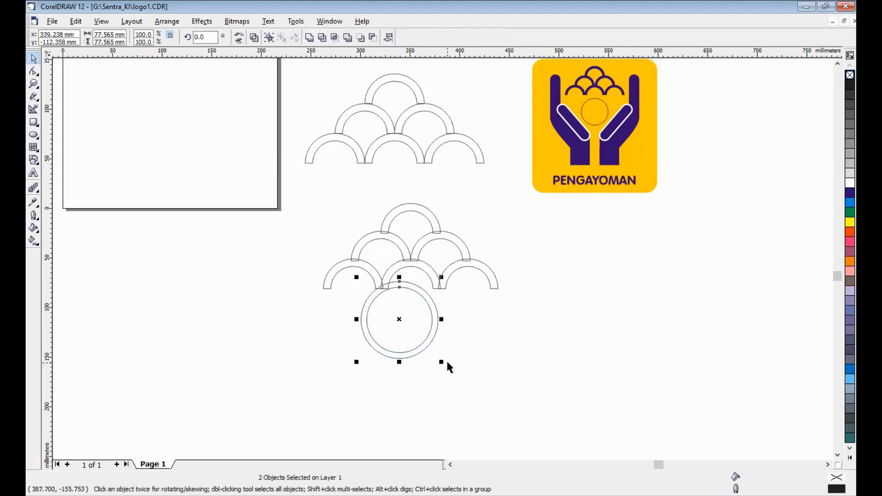
Step: Set the width and height of the two concentric circles to 75 mm
double_click(107, 35)
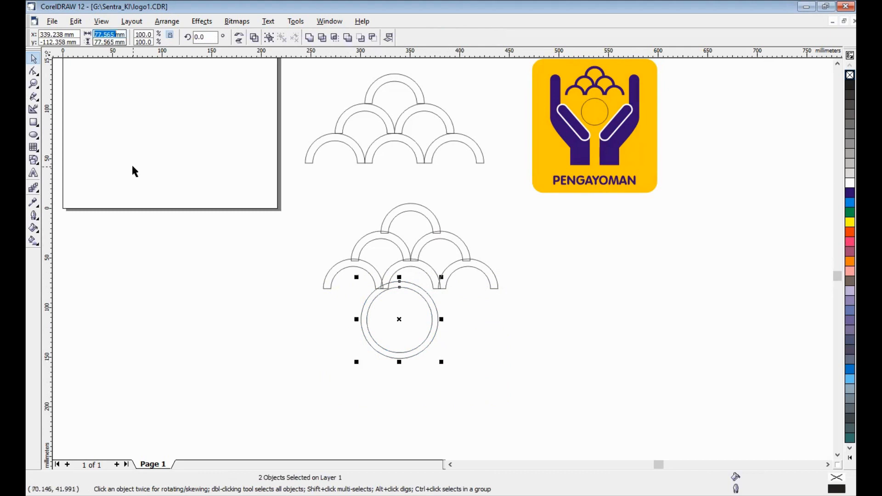
text(75)
key(Tab)
text(75)
key(Return)
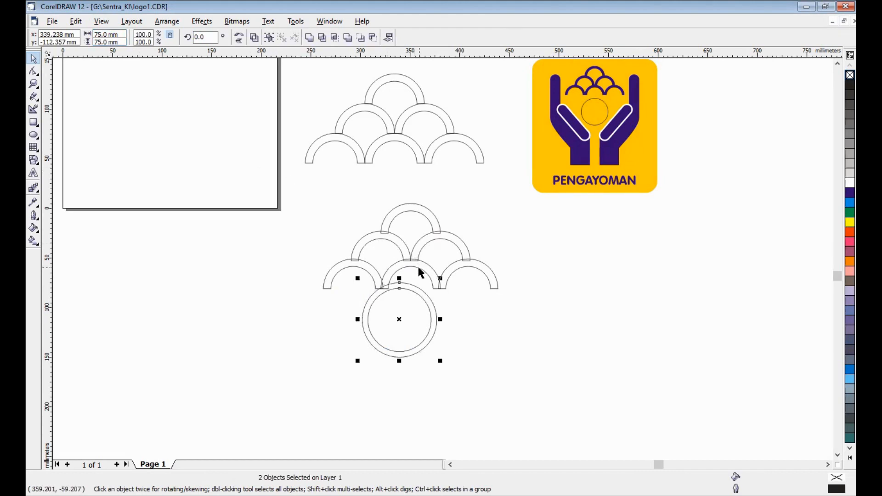
Step: Centre the two circles horizontally on the bottom row's middle arch, aligning to active objects
shift+click(419, 272)
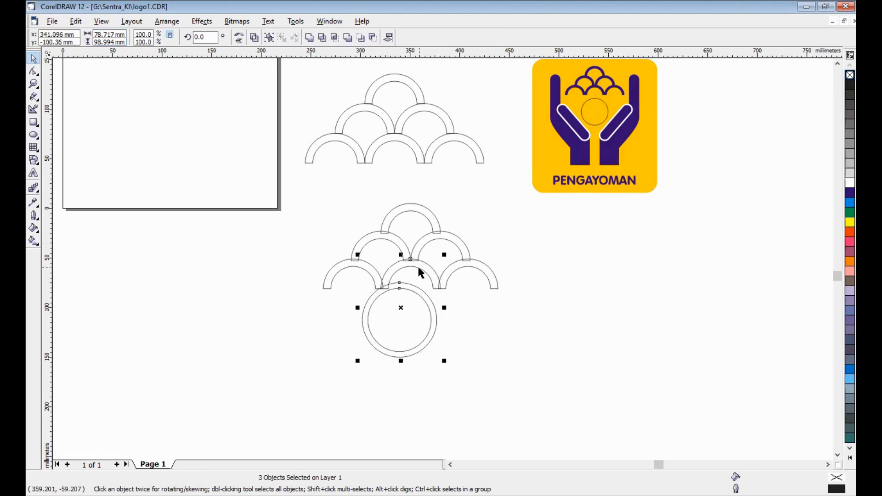
key(alt+a)
key(a)
key(a)
click(458, 236)
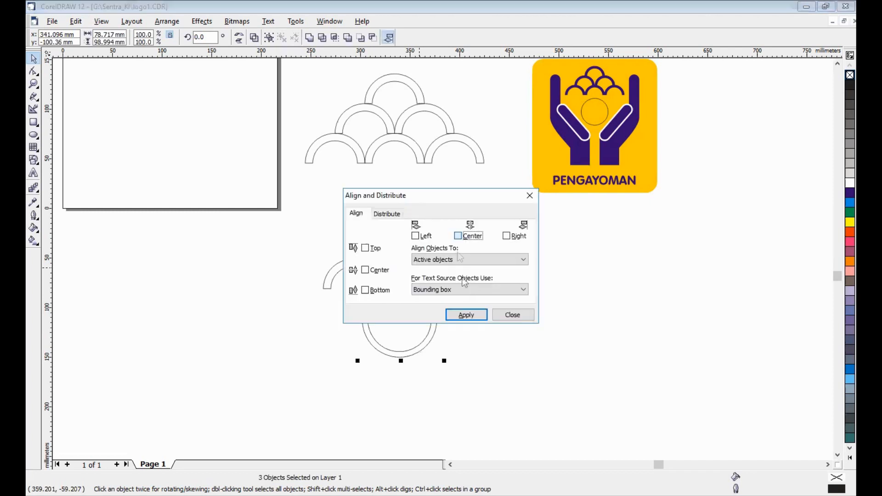
click(469, 313)
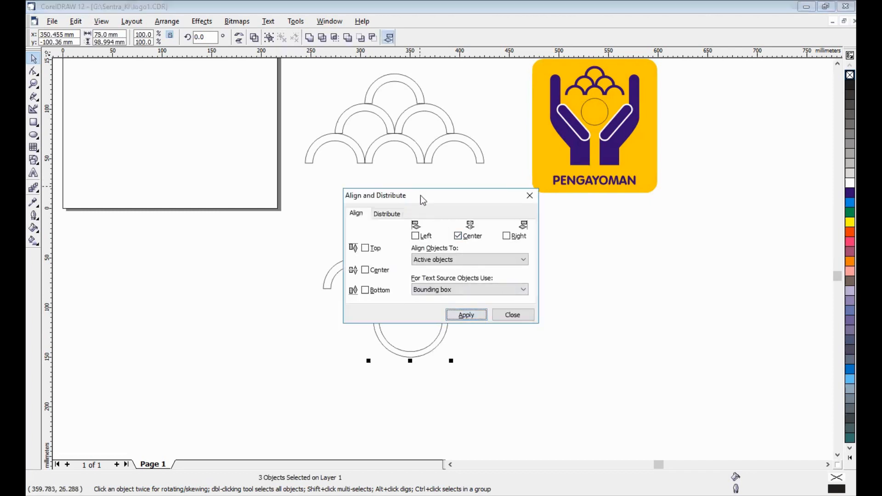
drag(420, 195, 632, 226)
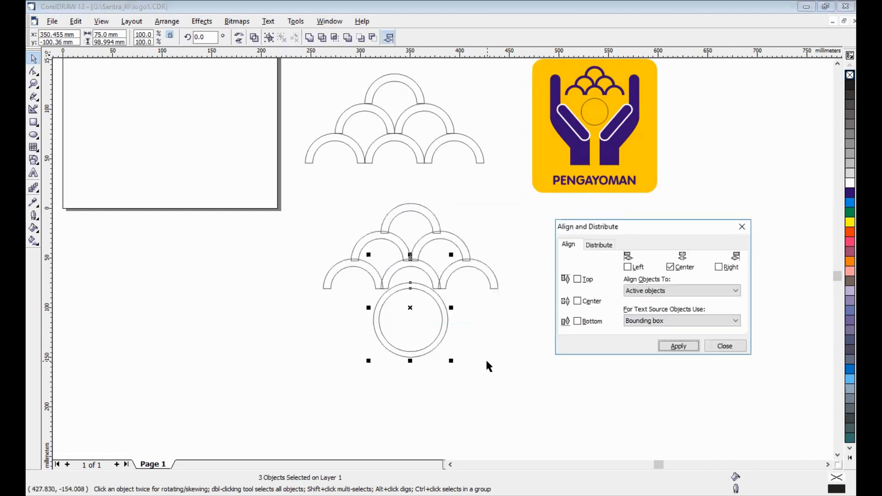
click(486, 359)
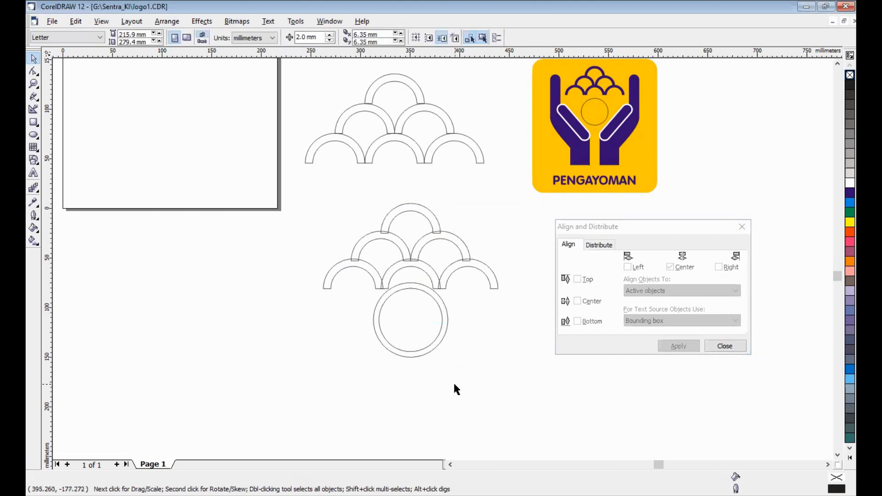
Step: Nudge the two concentric circles up 4 mm further into the middle arch
drag(453, 381, 343, 277)
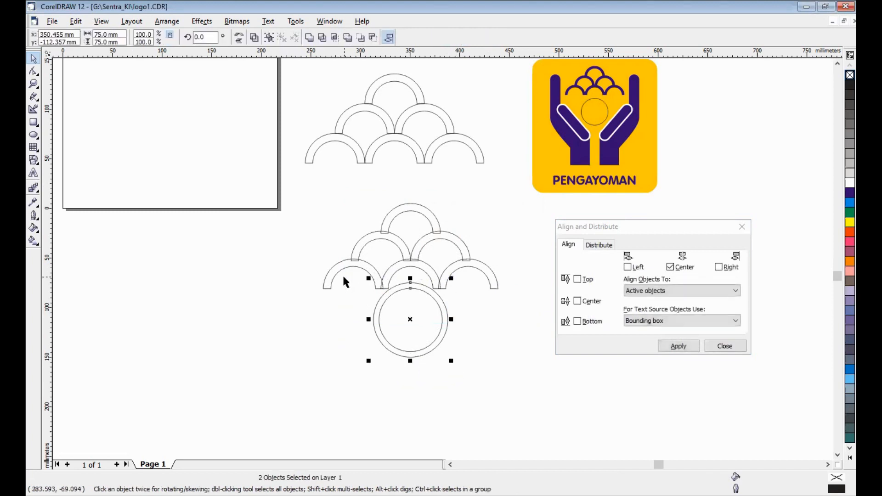
key(Up)
key(Up)
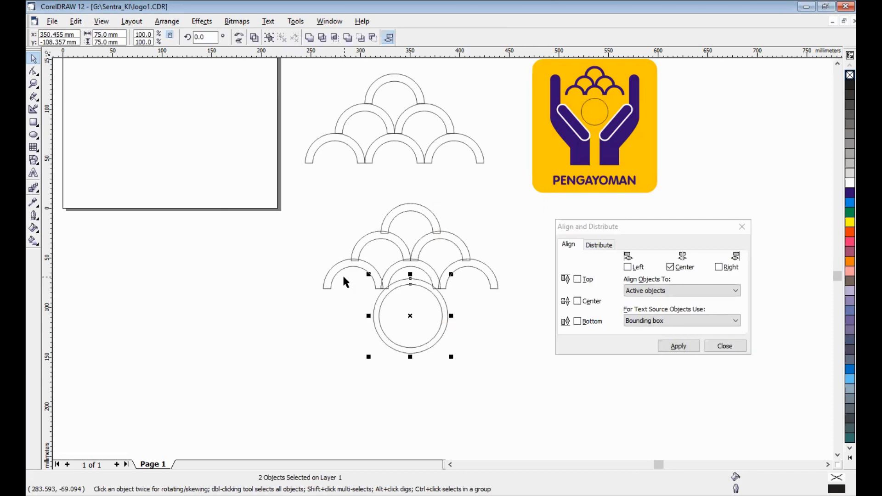
click(470, 394)
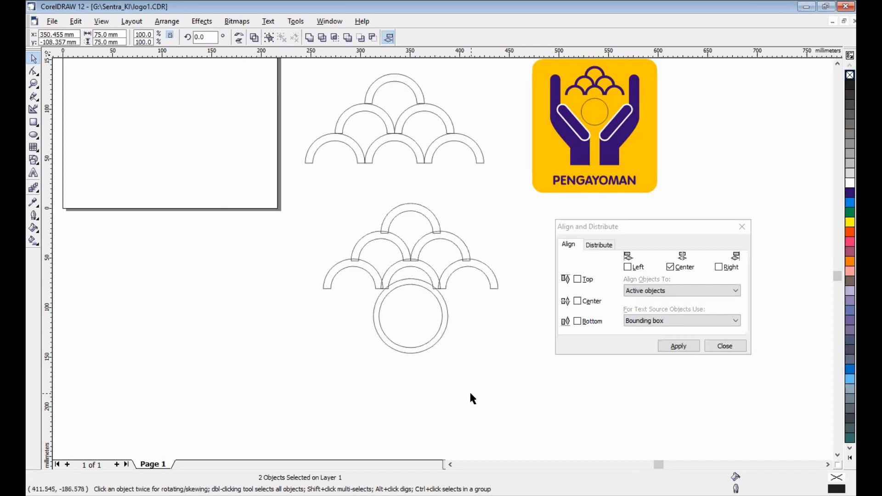
Step: Rotate the bottom row's right-hand arch clockwise about its centre and set its rotation angle to 315 degrees
click(475, 264)
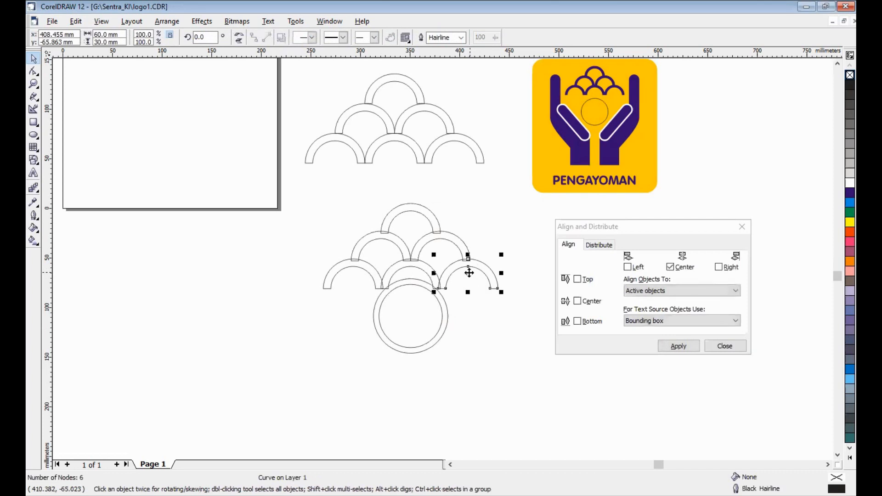
click(469, 273)
drag(502, 254, 508, 284)
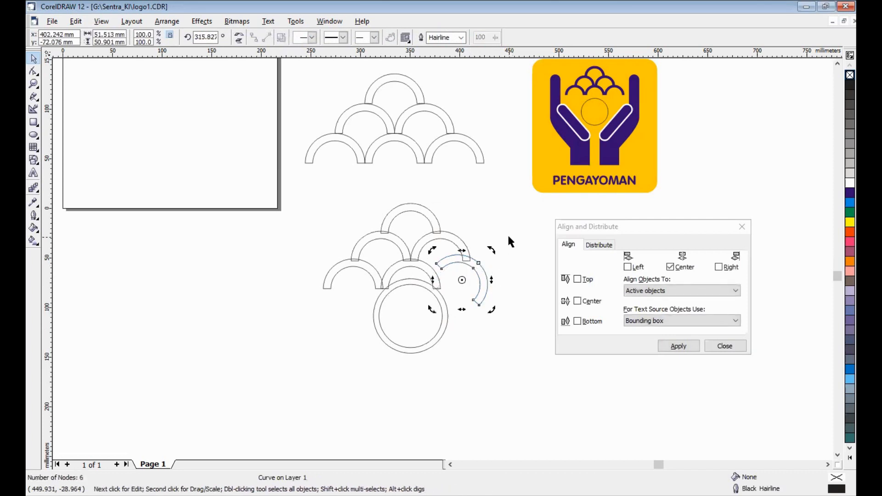
double_click(204, 37)
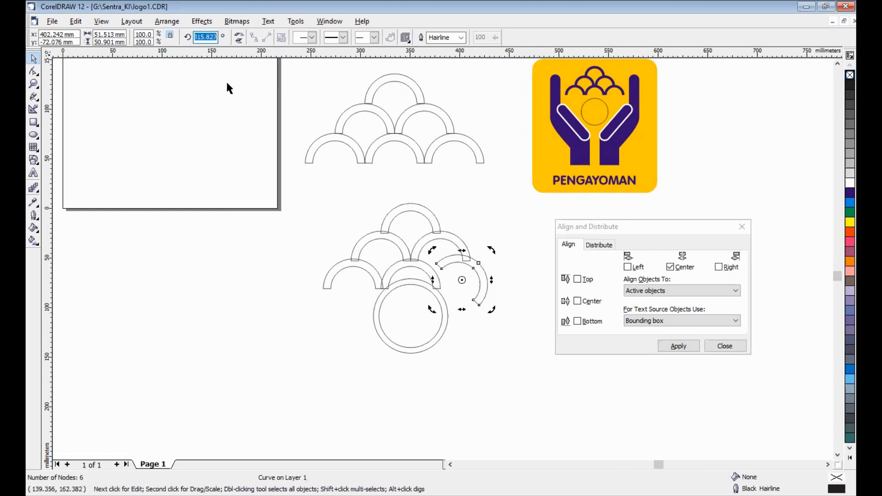
text(315)
key(Return)
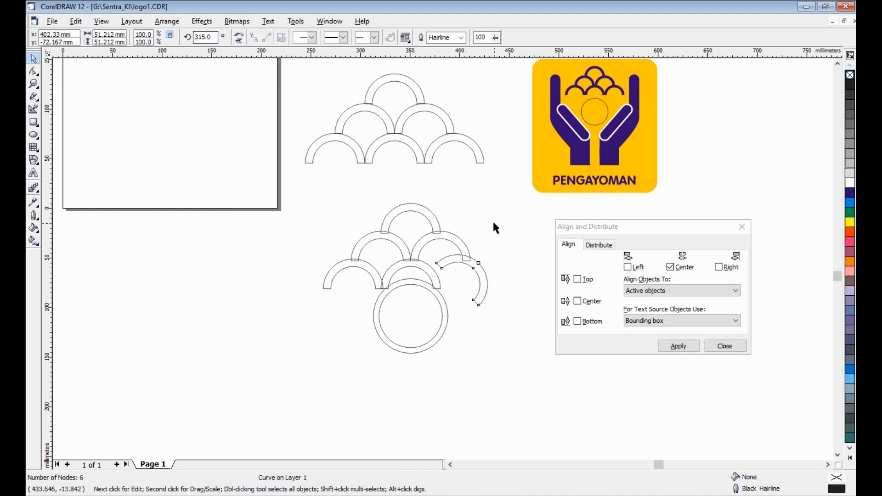
click(492, 220)
Step: Move the rotated arch down against the ring's right side, turning it further to an angle of about 288 degrees
click(476, 271)
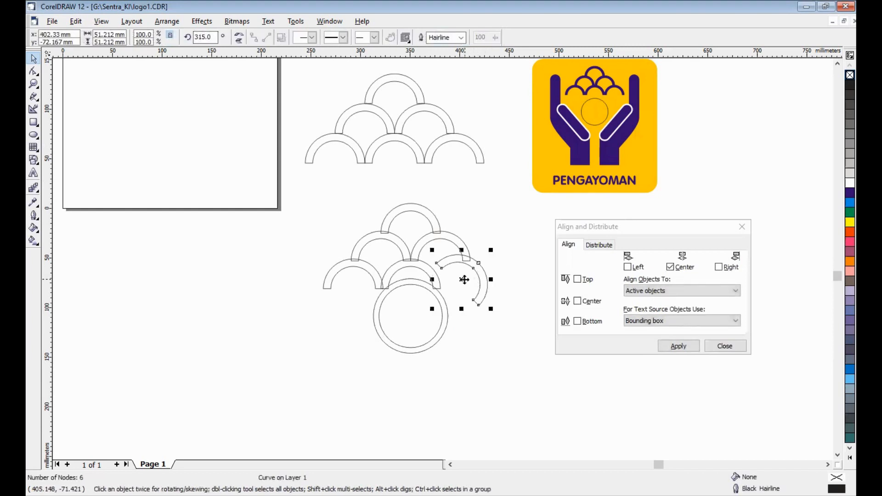
drag(459, 289, 457, 305)
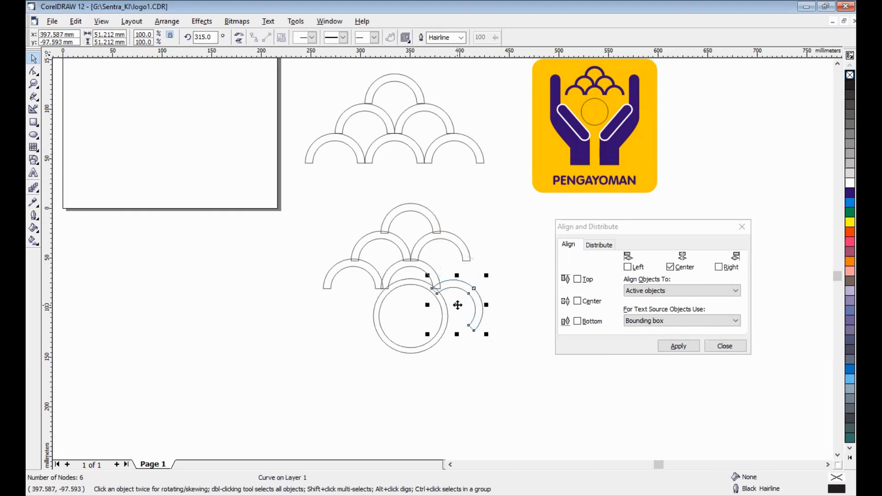
click(457, 305)
drag(486, 278, 490, 297)
click(489, 276)
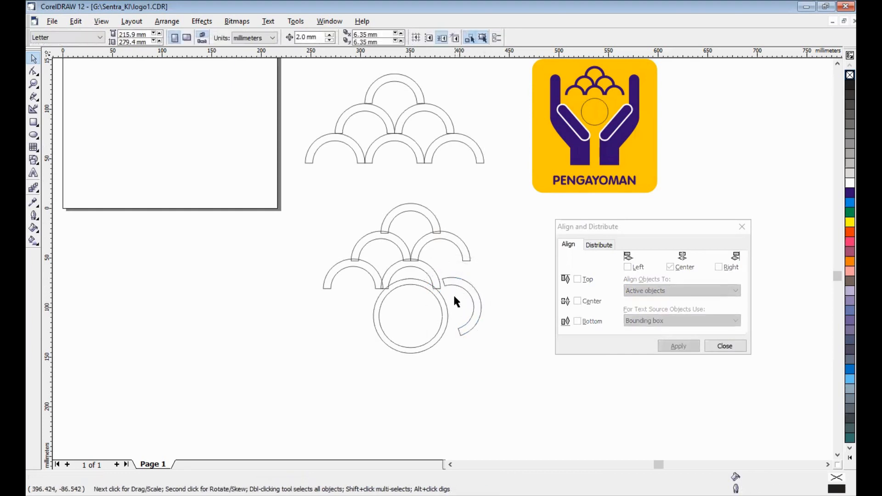
click(460, 287)
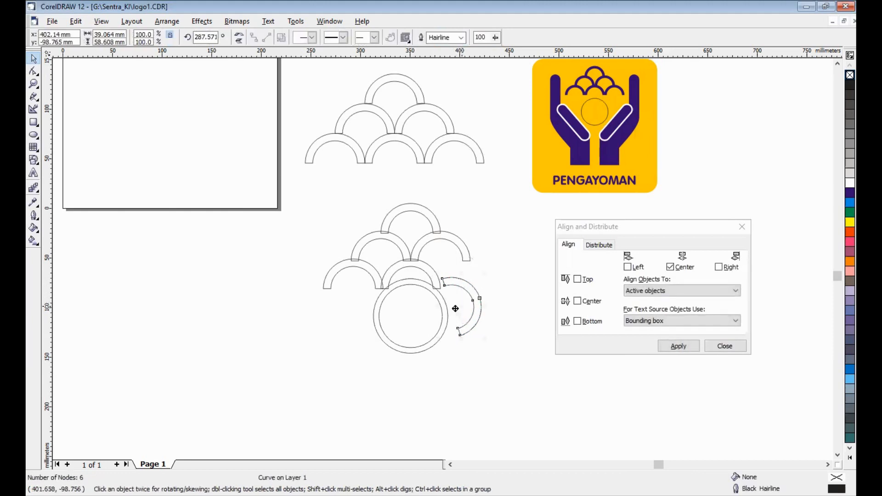
drag(460, 304, 451, 308)
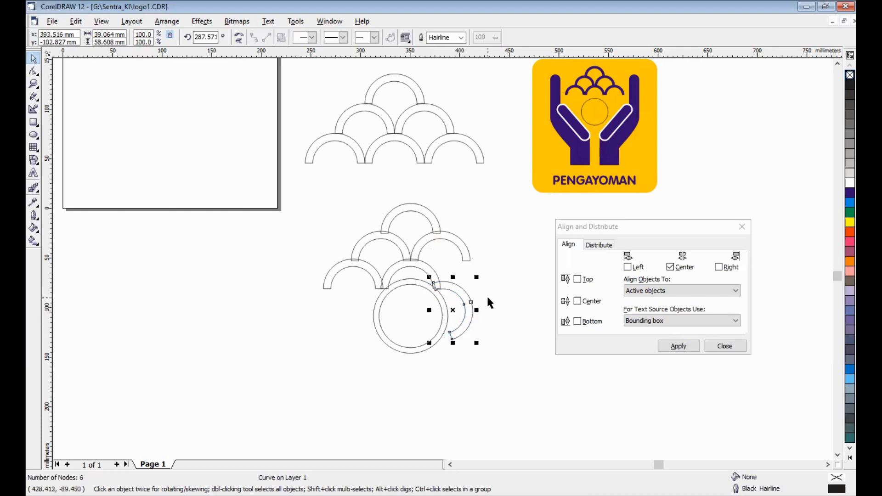
Step: Resize the two concentric circles to 80 by 80 mm and nudge them down 4 mm
drag(456, 390, 362, 273)
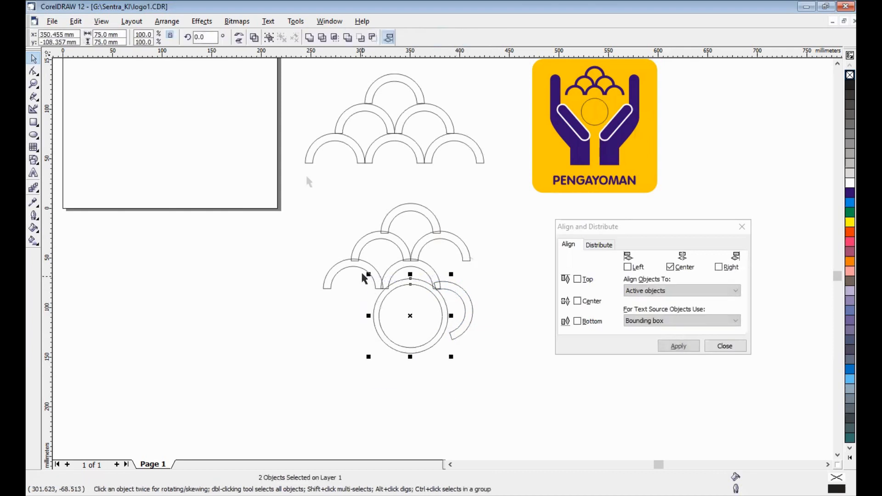
click(112, 34)
drag(120, 34, 55, 35)
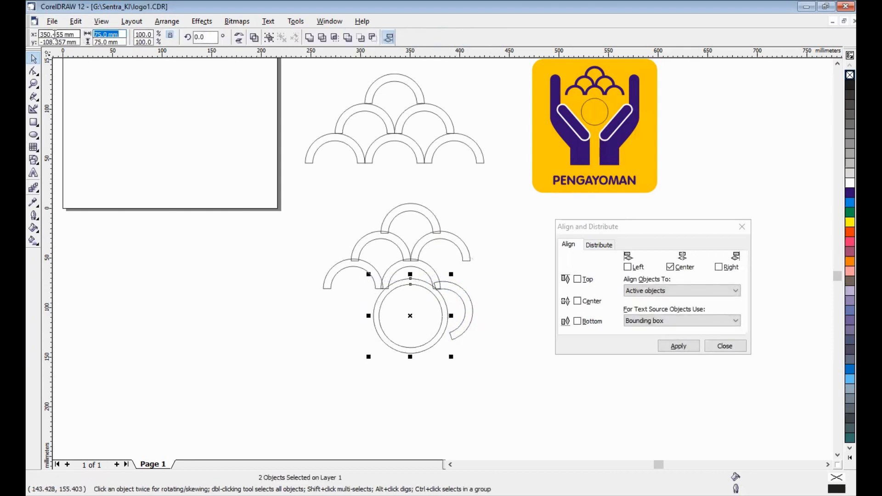
text(80)
key(Tab)
text(80)
key(Return)
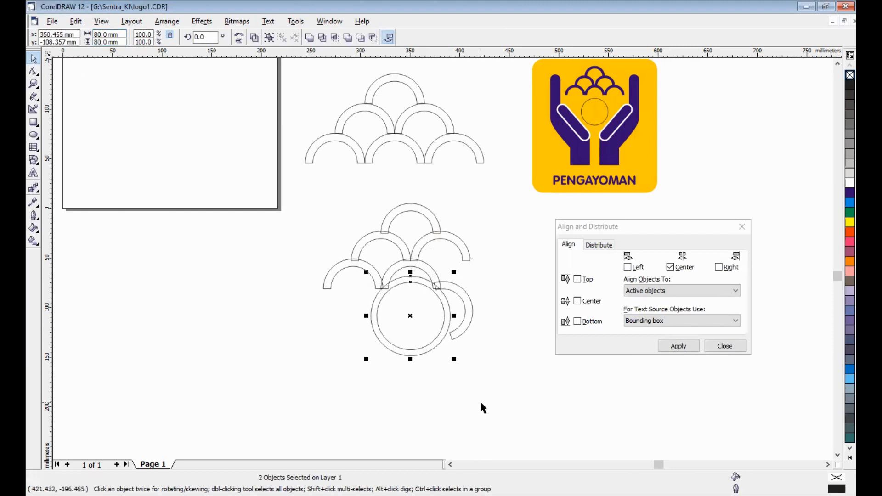
key(Down)
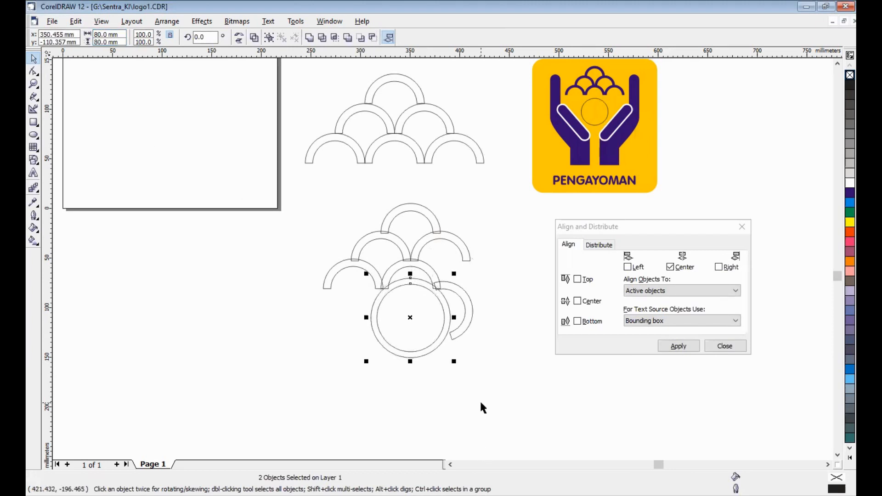
key(Down)
Step: Shift the side arch slightly down and inward over the ring's right edge and set its rotation angle to 280 degrees
click(467, 302)
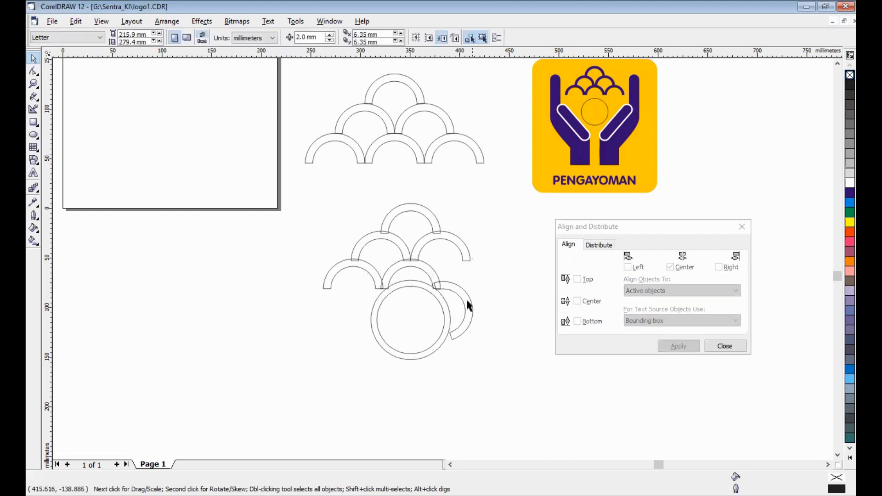
drag(452, 310, 449, 313)
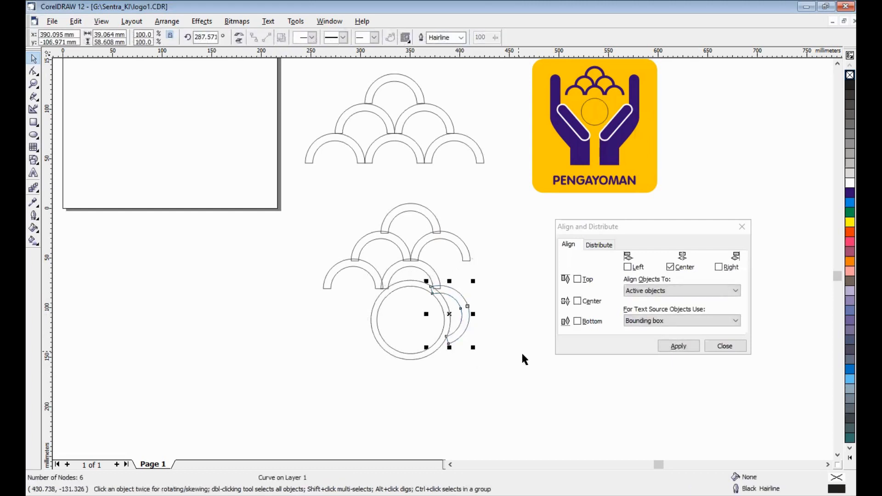
click(453, 315)
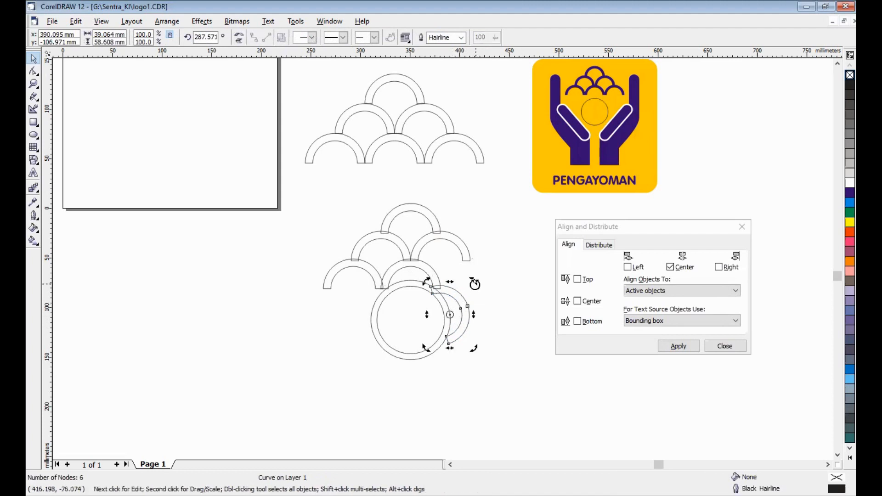
drag(478, 285, 479, 287)
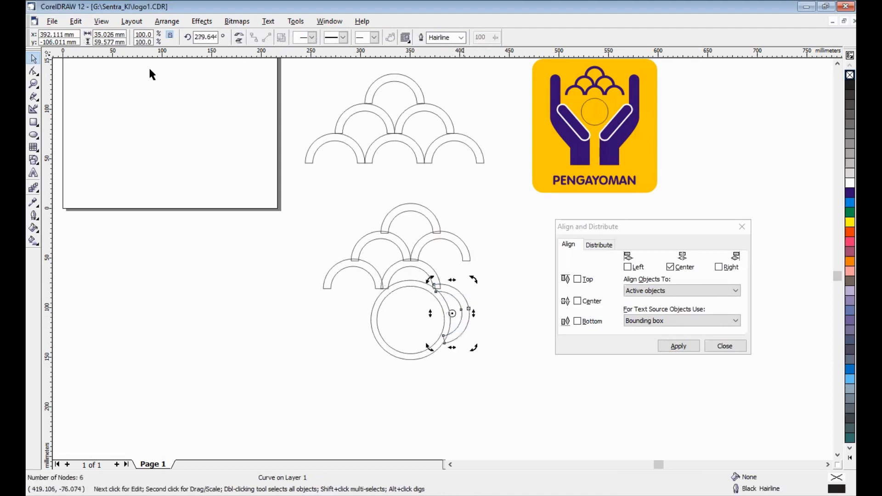
double_click(195, 37)
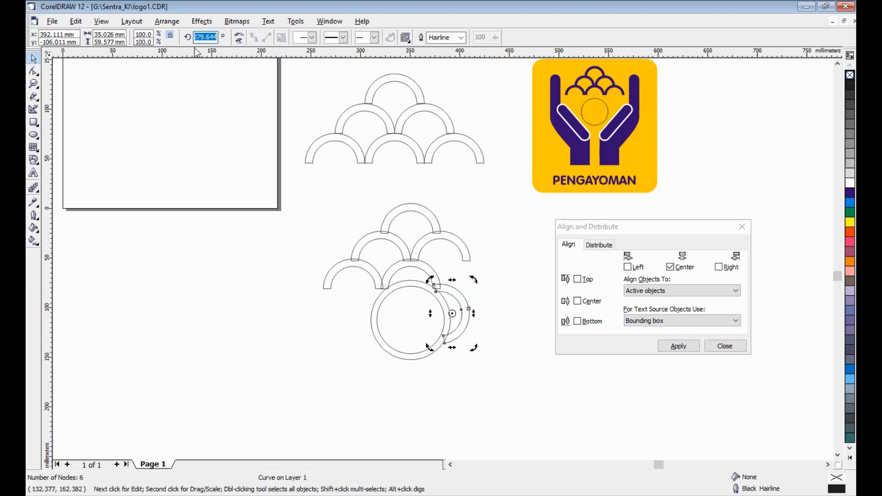
text(280)
key(Return)
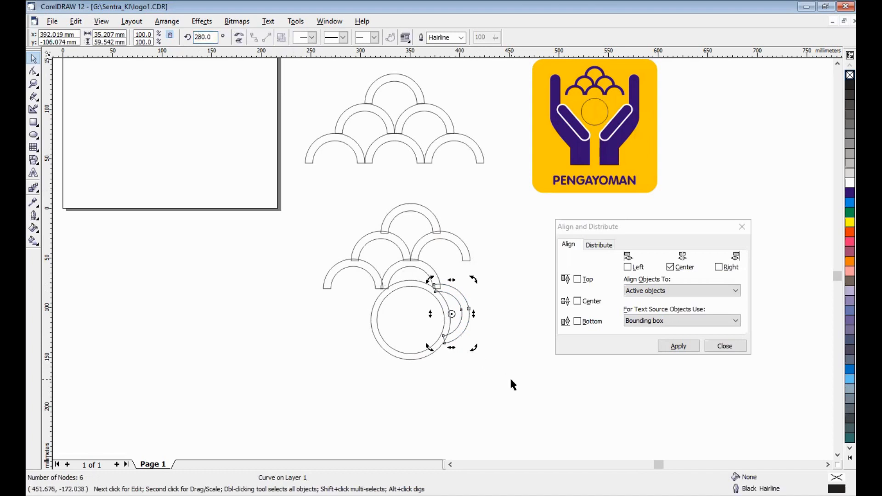
key(Left)
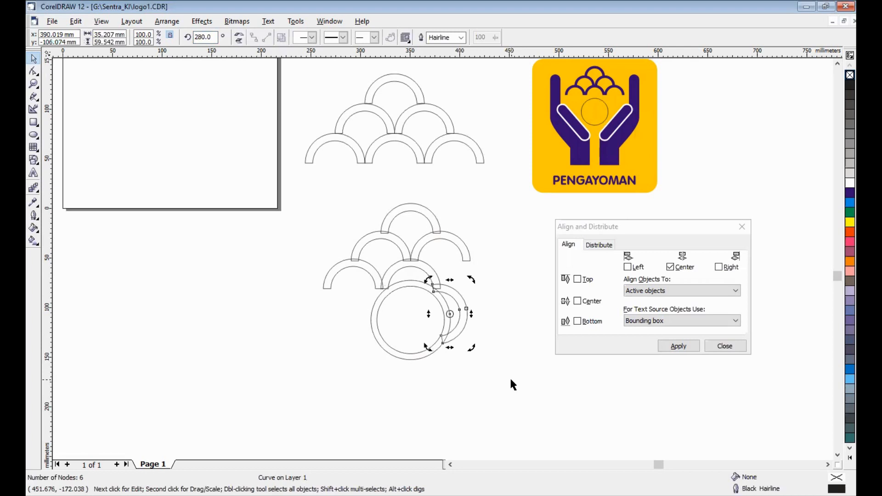
key(Right)
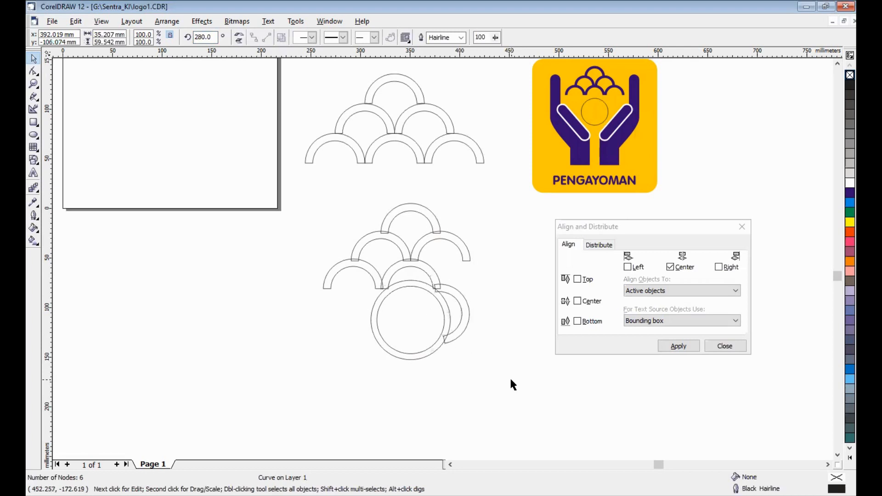
click(509, 376)
Step: Rotate the side arch slightly further clockwise to about 277 degrees so its ends overlap the ring
drag(394, 254, 496, 374)
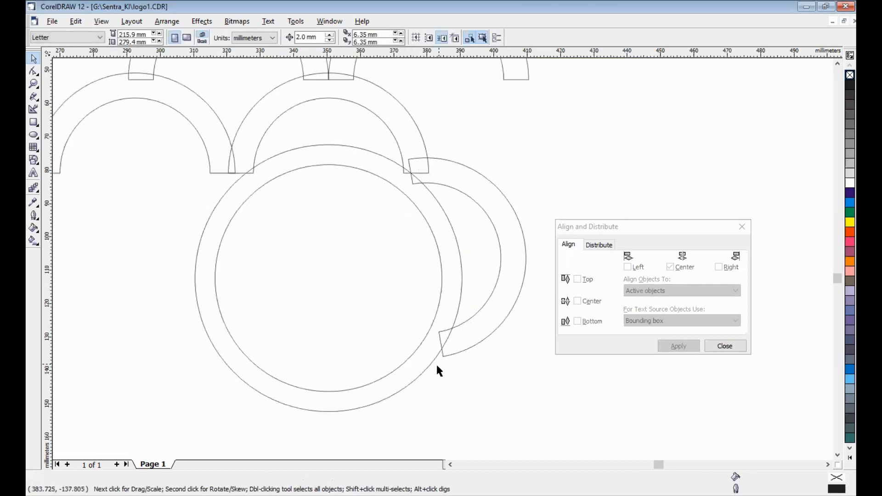
click(492, 285)
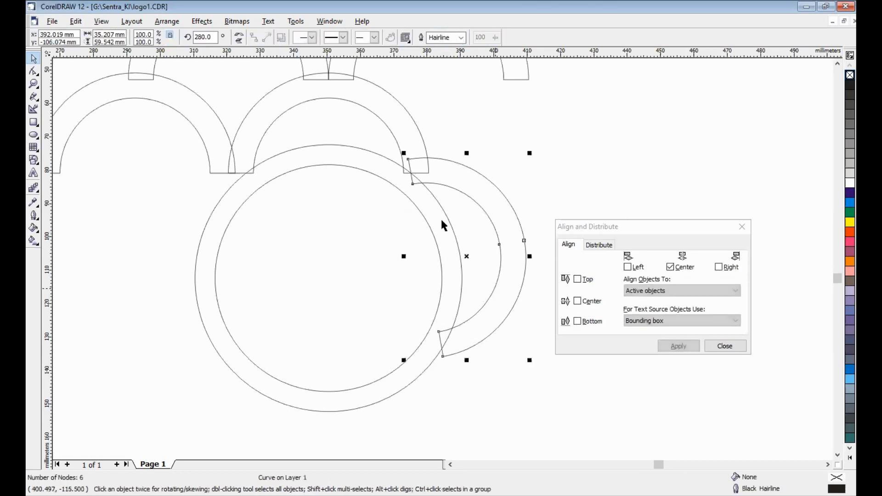
click(500, 228)
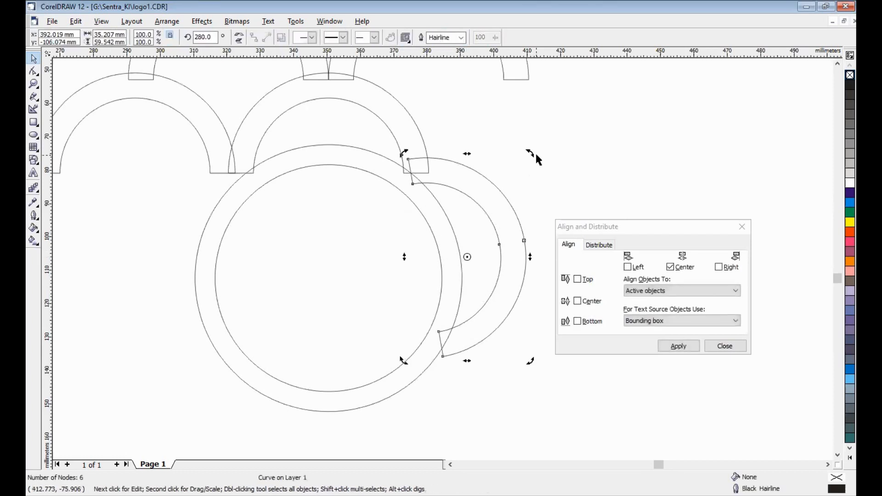
drag(532, 155, 535, 155)
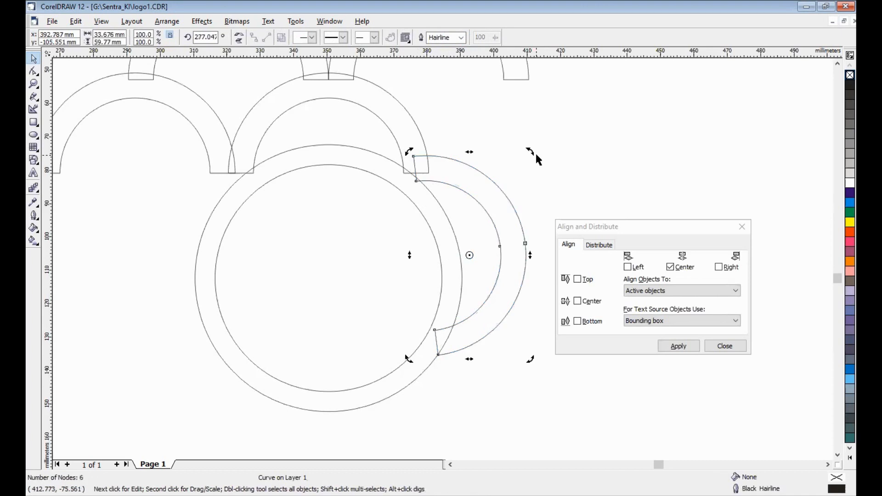
Step: Set the right side arch's rotation angle to 275 degrees and shift it 2 mm down against the ring
double_click(198, 37)
text(2)
key(Return)
key(Left)
key(Left)
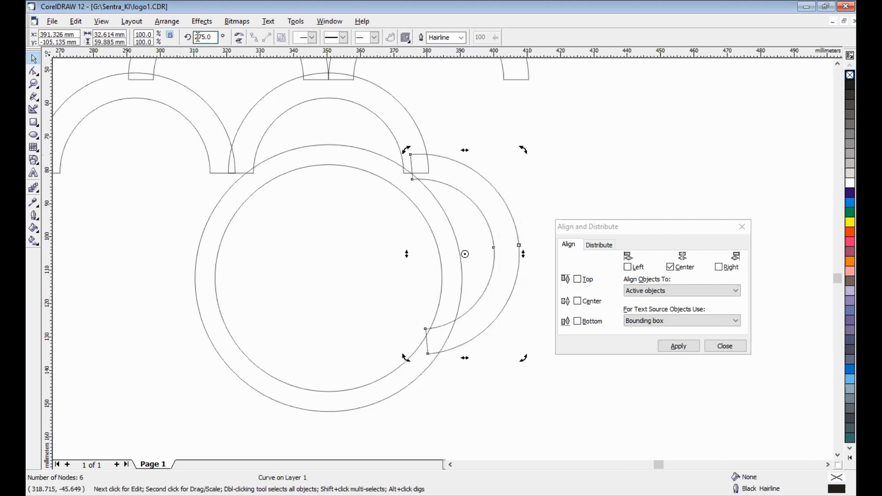
key(Right)
key(Down)
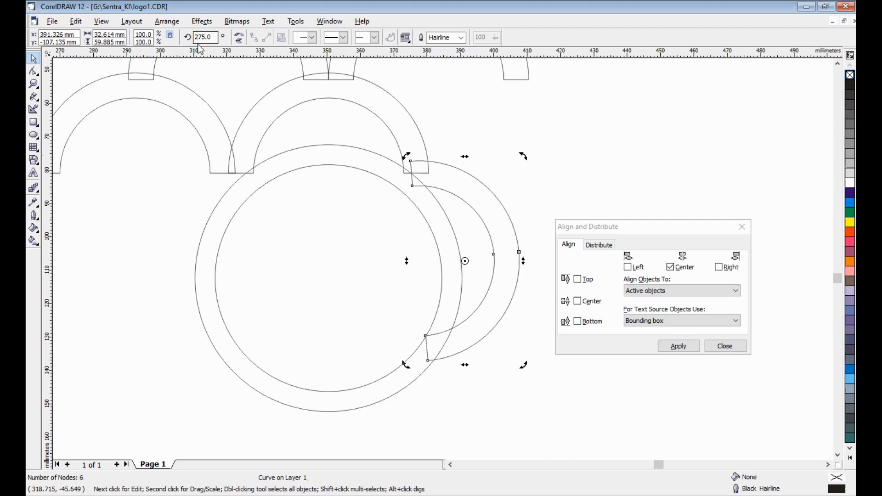
click(502, 132)
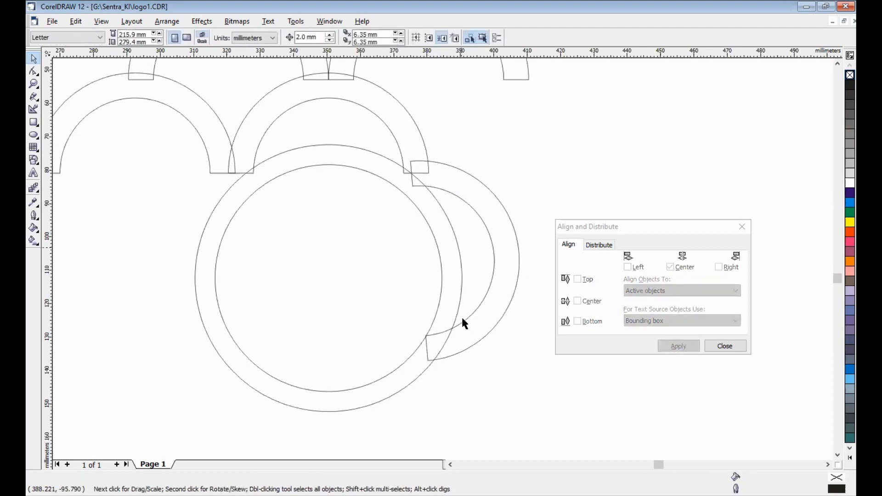
Step: Resize the inner circle of the ring to 65 by 65 mm
click(436, 244)
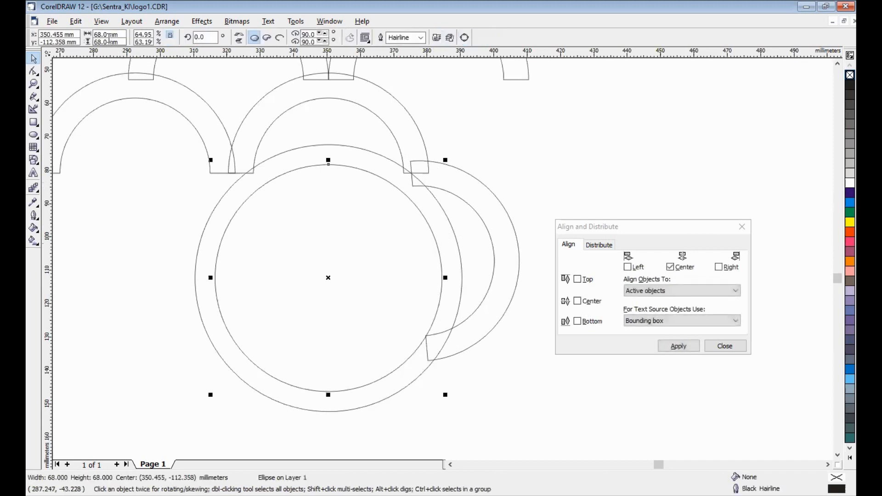
click(108, 34)
text(65)
key(Tab)
text(65)
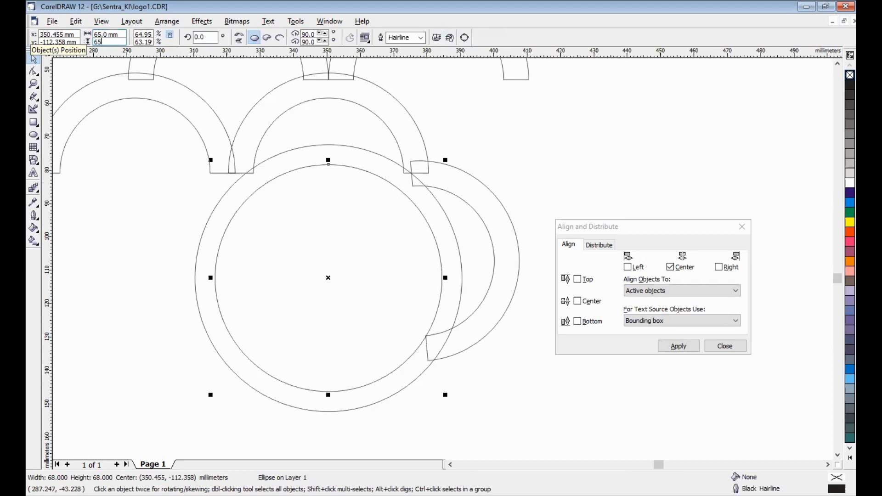
key(Return)
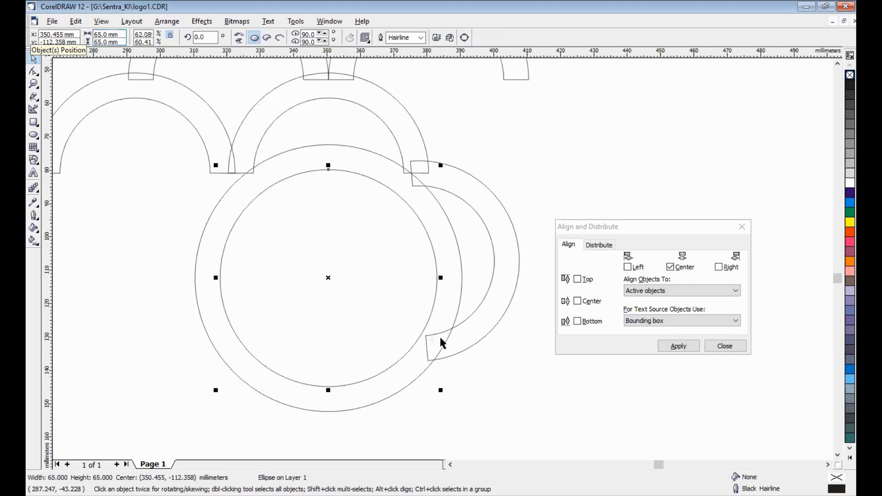
Step: Set the nudge distance to 1 mm and shift the right side arch 1 mm inward over the ring
click(477, 178)
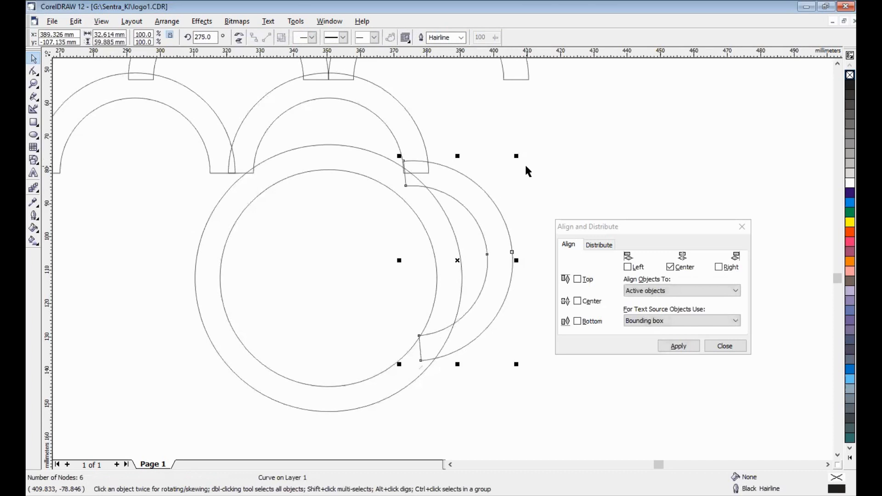
click(562, 147)
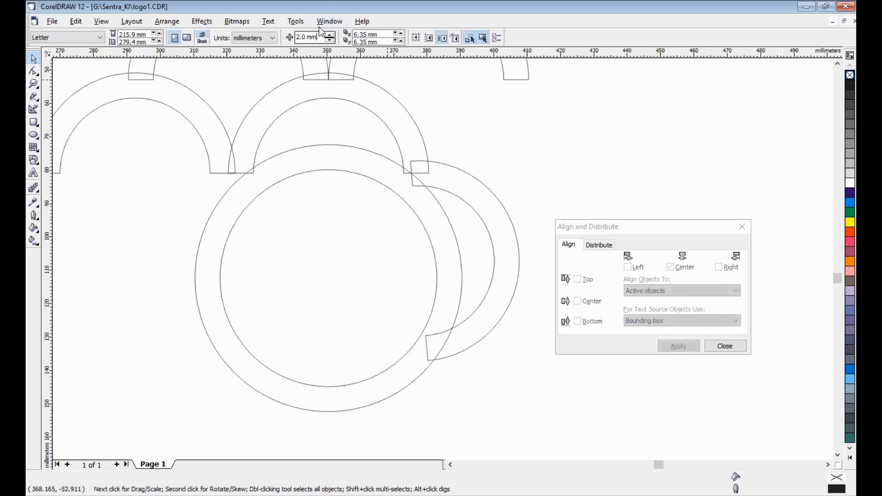
text(1)
key(Return)
click(497, 206)
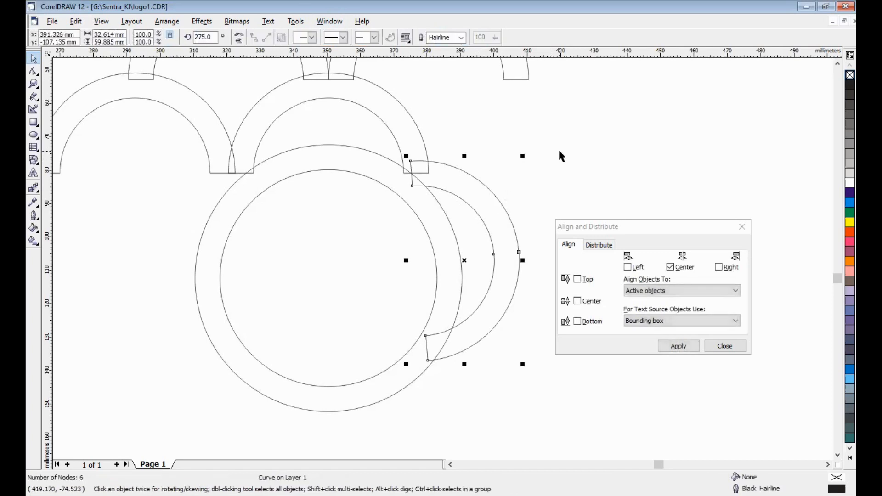
key(Left)
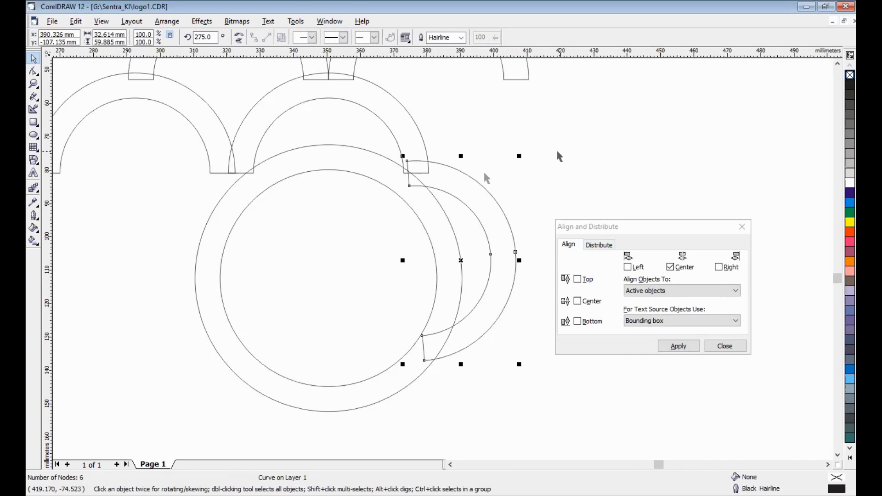
Step: Duplicate the right side arch in place and mirror the copy horizontally
click(369, 220)
key(Tab)
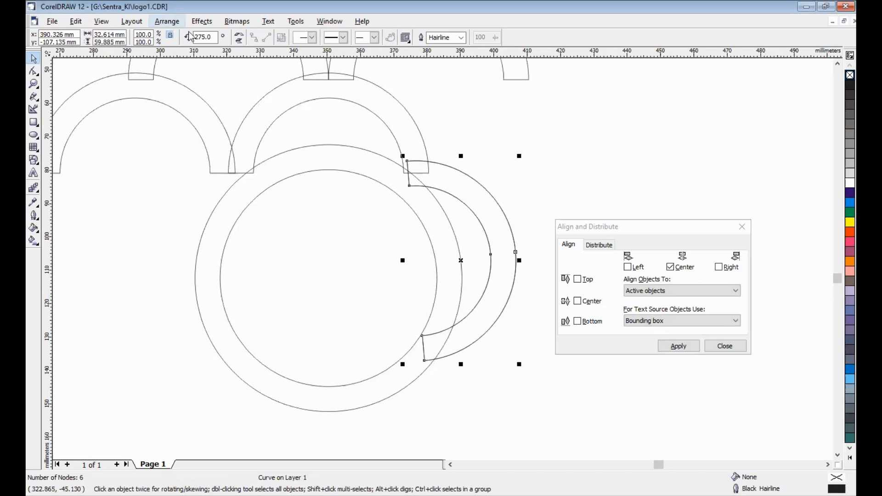
key(alt+F7)
click(756, 113)
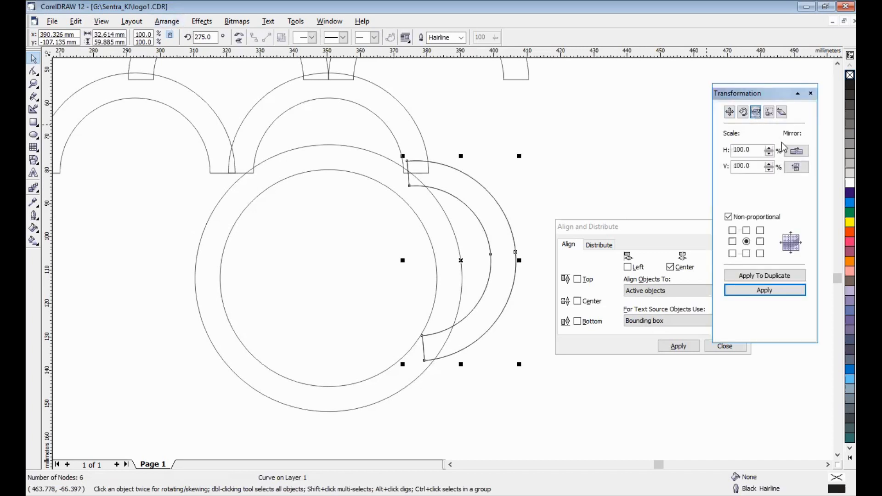
click(796, 151)
click(745, 293)
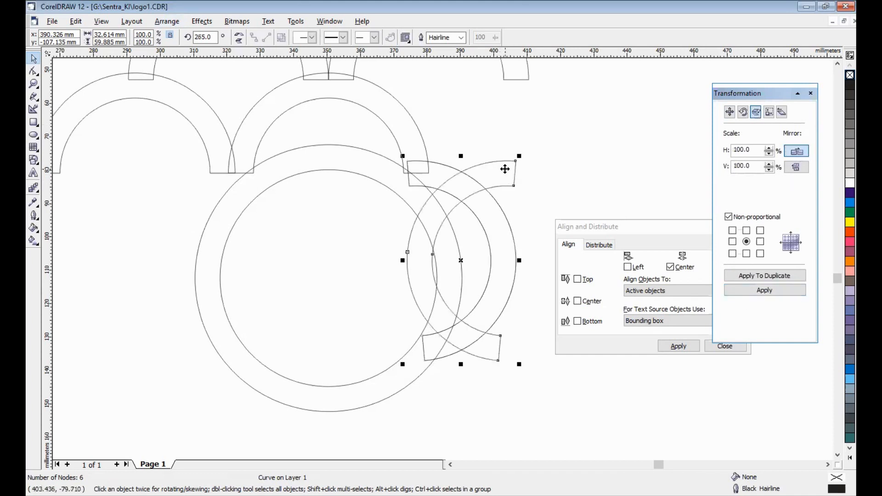
Step: Move the mirrored arch 80 mm left onto the ring's opposite edge and delete the spare pyramid arch above it
key(Left)
key(Left)
key(Left)
key(Left)
key(Left)
key(Left)
key(Left)
key(Left)
key(Left)
key(Left)
key(Left)
key(Left)
key(Left)
key(Left)
key(Left)
key(Left)
key(Left)
key(Left)
key(Left)
key(Left)
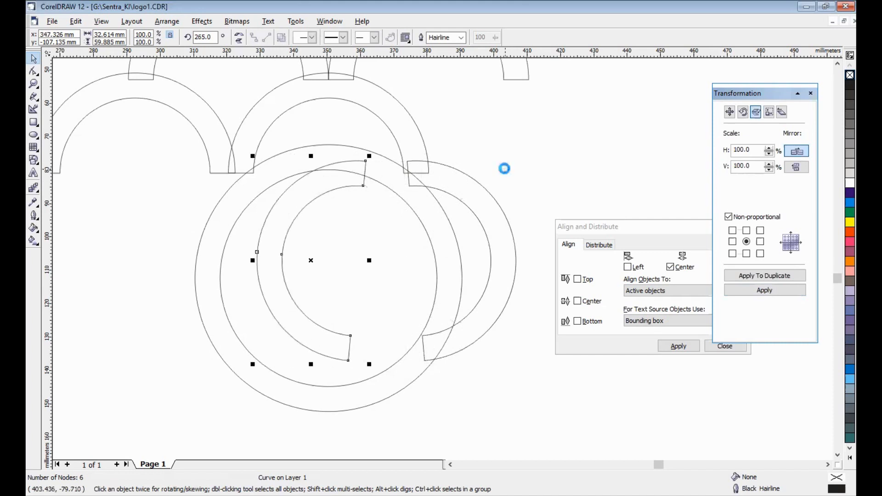
key(Left)
key(Left)
key(Left)
key(Left)
key(Left)
key(Left)
key(Left)
key(Left)
key(Left)
key(Left)
key(Left)
key(Left)
key(Left)
key(Left)
key(Left)
key(Left)
key(Left)
key(Left)
key(Left)
key(Left)
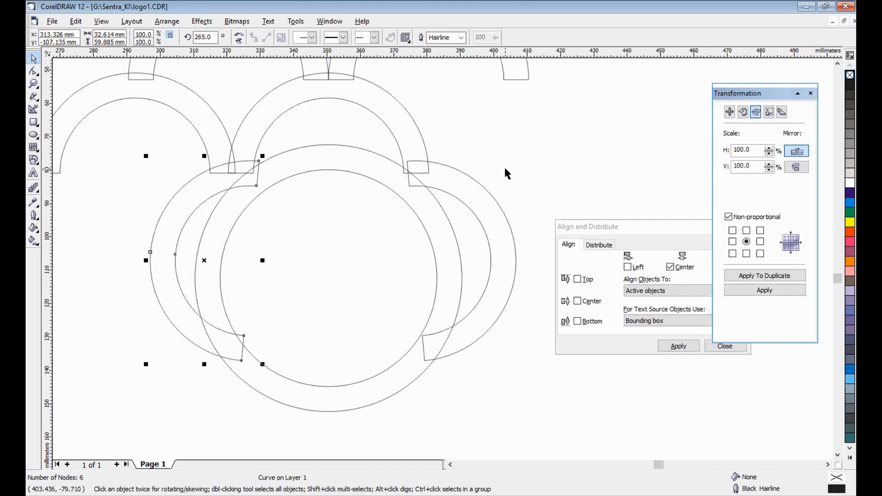
key(Left)
key(Left)
key(Left)
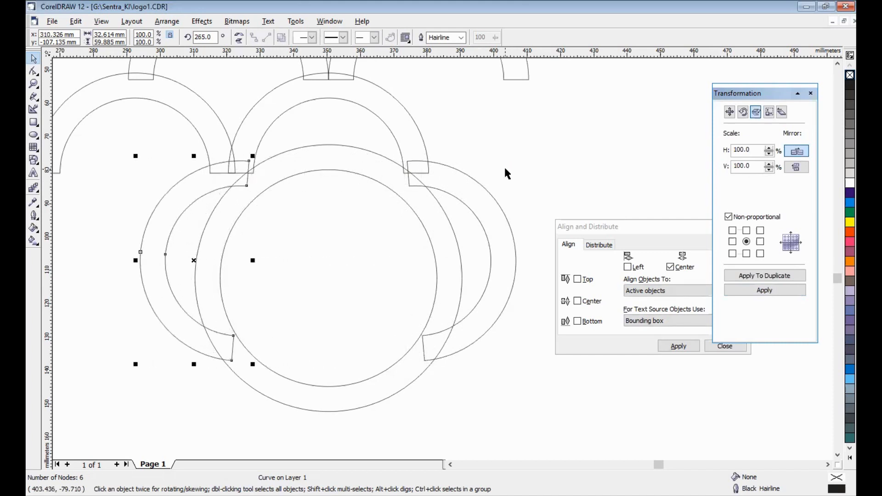
click(195, 118)
key(Delete)
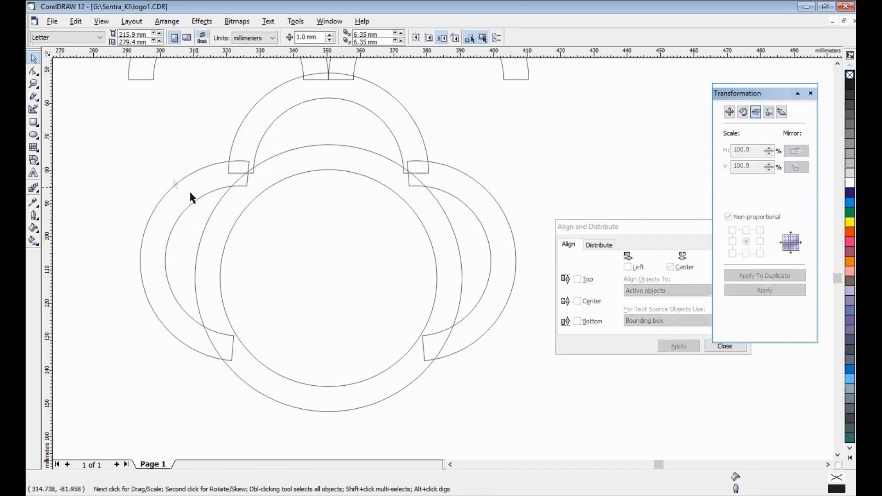
Step: Move the right arch of the pyramid's second row down beside the arch above the ring, rotated to about 317 degrees
key(F3)
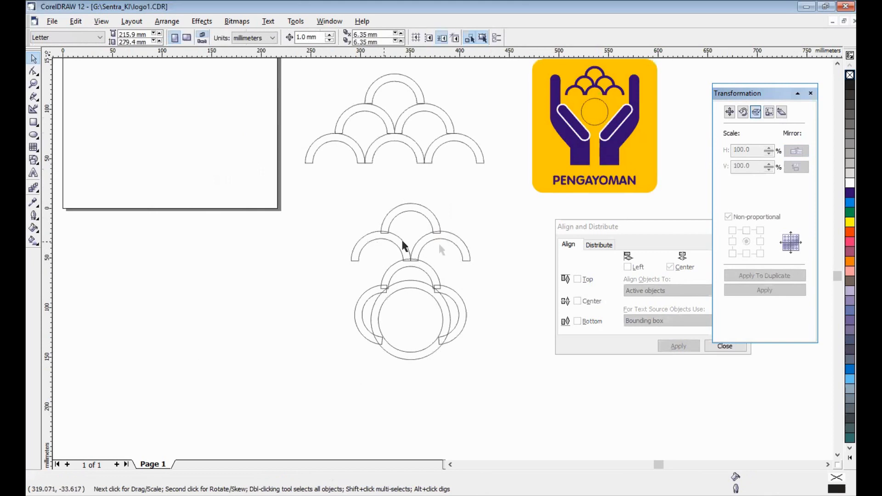
click(459, 245)
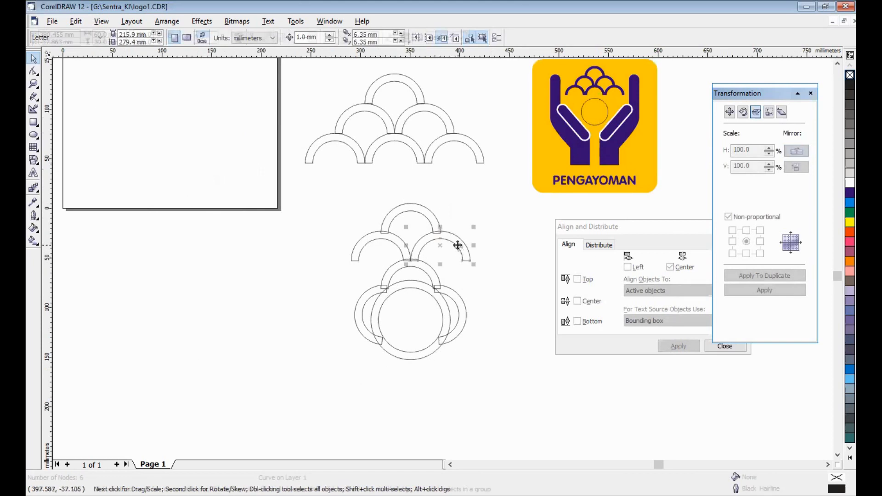
click(460, 247)
drag(473, 227, 440, 274)
click(476, 222)
click(446, 243)
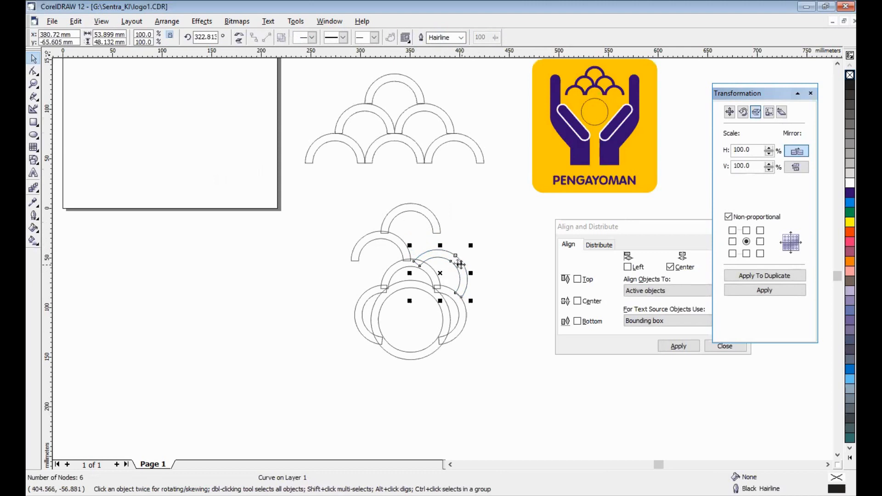
click(445, 266)
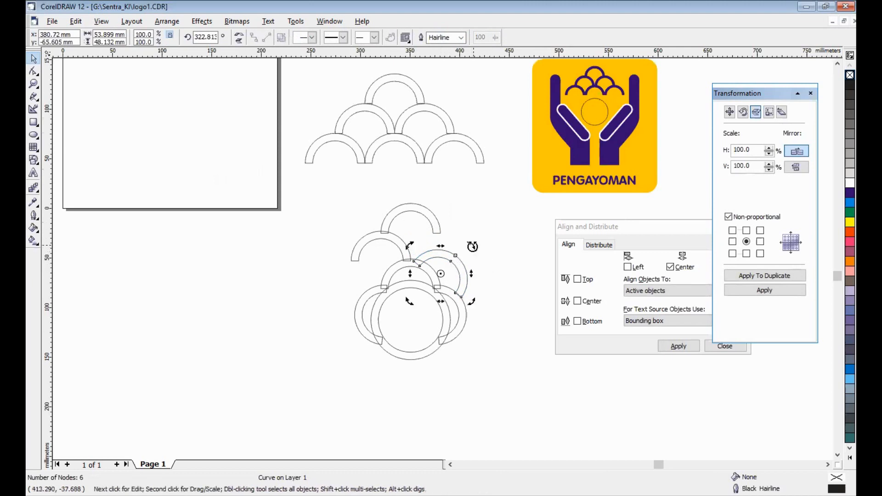
drag(471, 247, 476, 248)
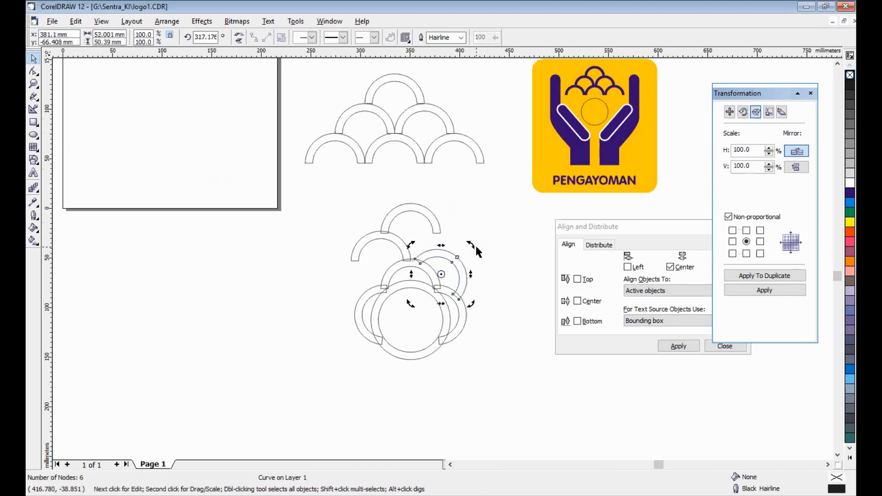
click(497, 294)
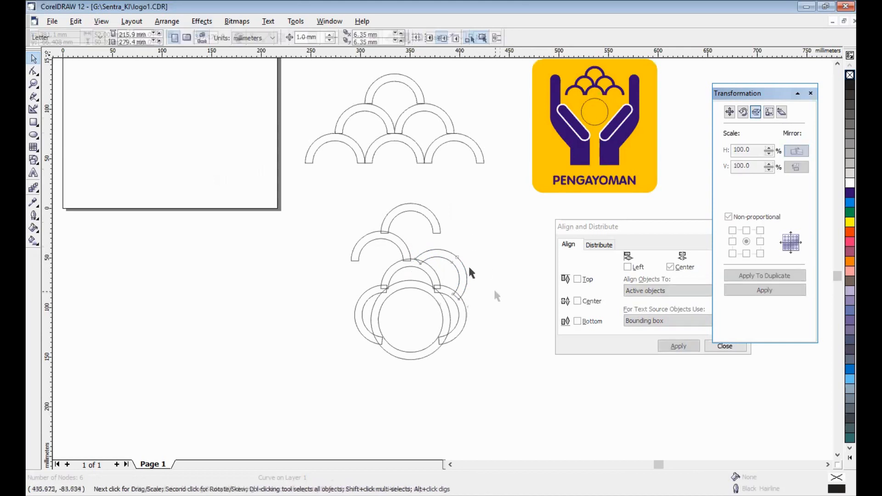
Step: Nudge the rotated upper arch down 1 mm and delete the unrotated pyramid arch on the opposite side
key(F2)
drag(384, 232, 514, 371)
click(489, 188)
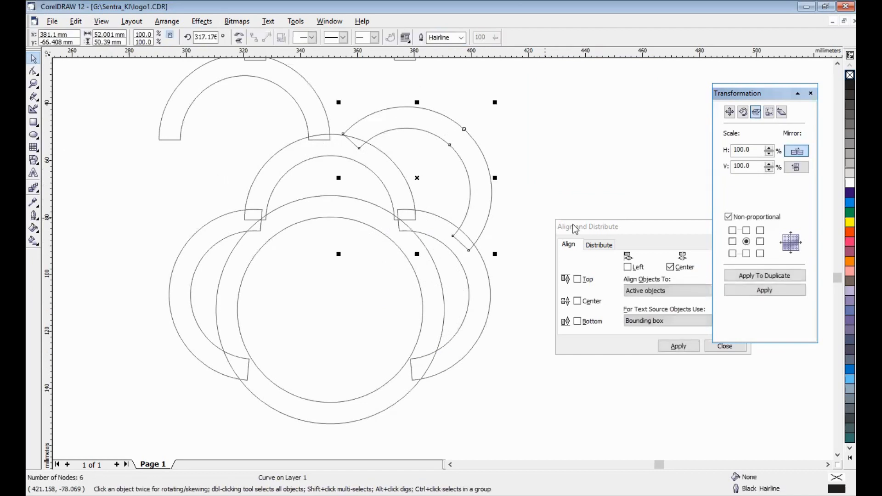
key(Down)
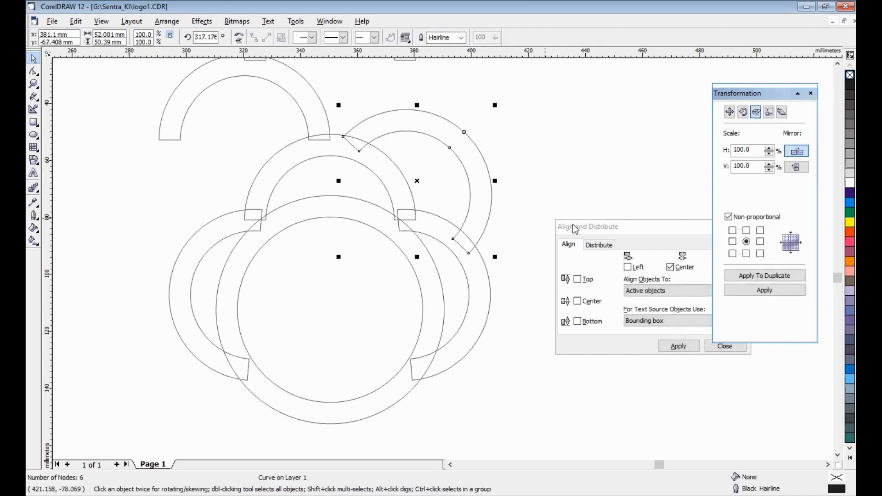
click(281, 89)
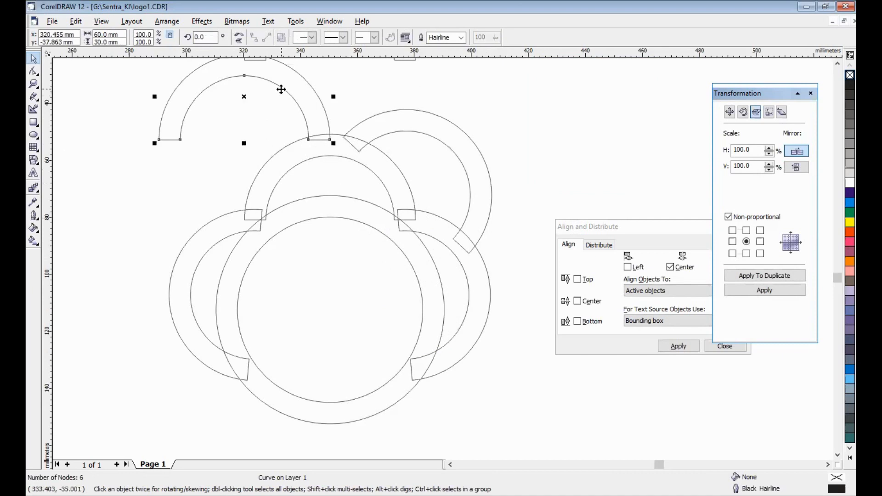
key(Delete)
click(444, 136)
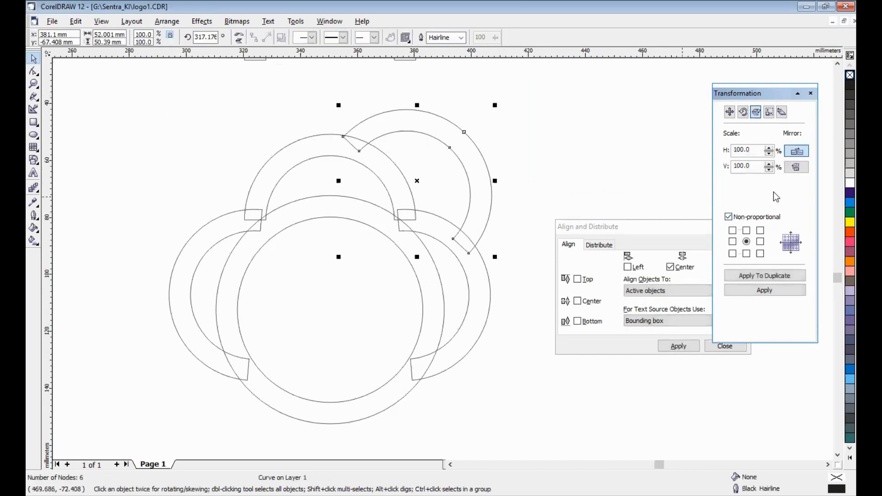
click(776, 294)
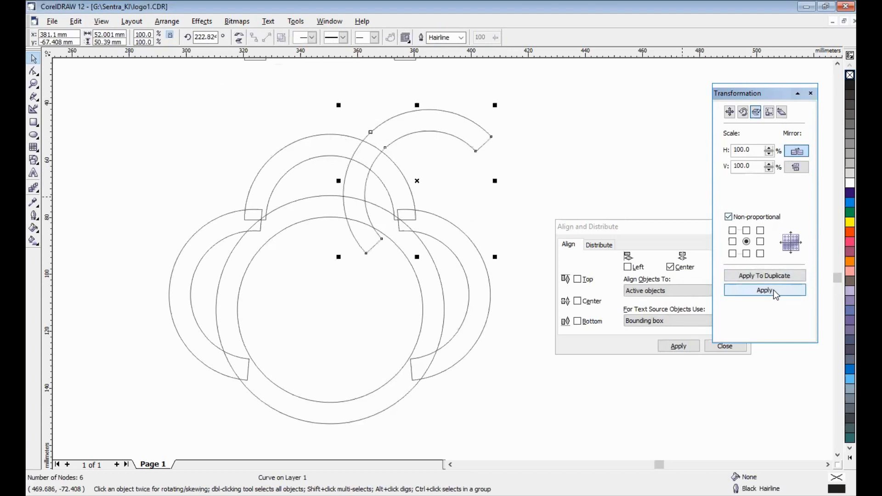
click(776, 294)
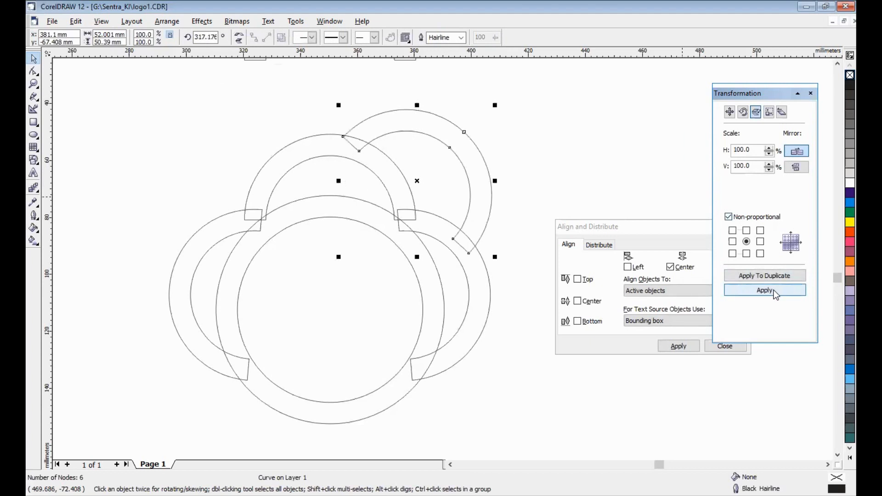
click(473, 154)
click(473, 154)
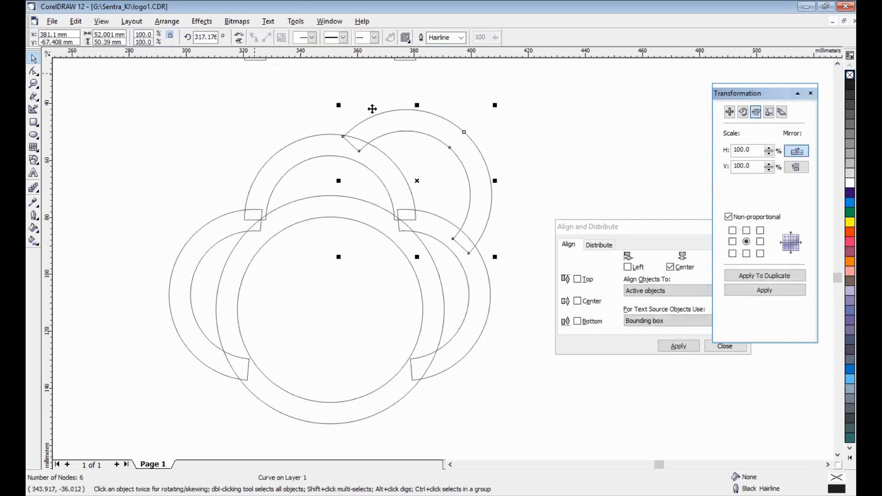
Step: Copy and paste the rotated upper right arch in place and mirror the copy horizontally
click(76, 21)
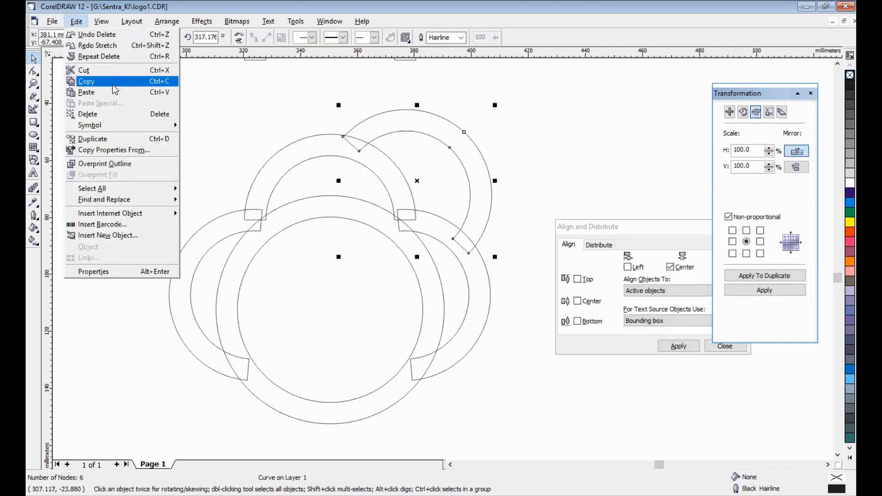
click(80, 24)
click(80, 22)
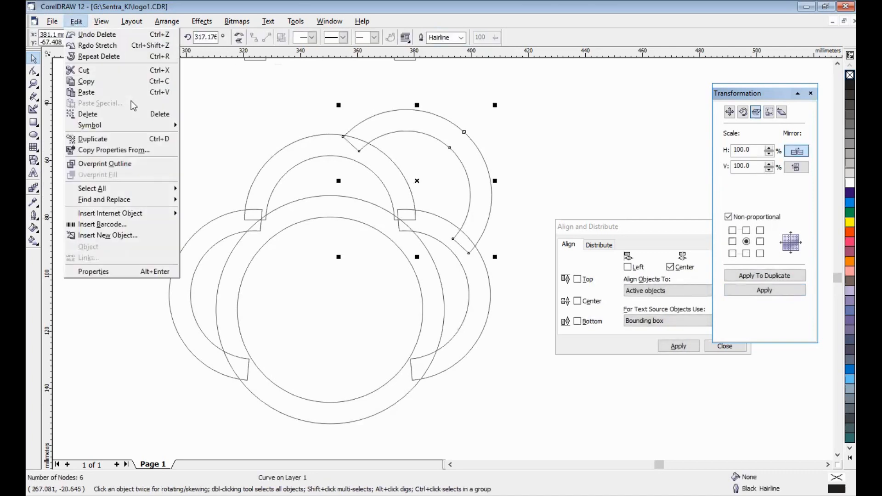
click(131, 95)
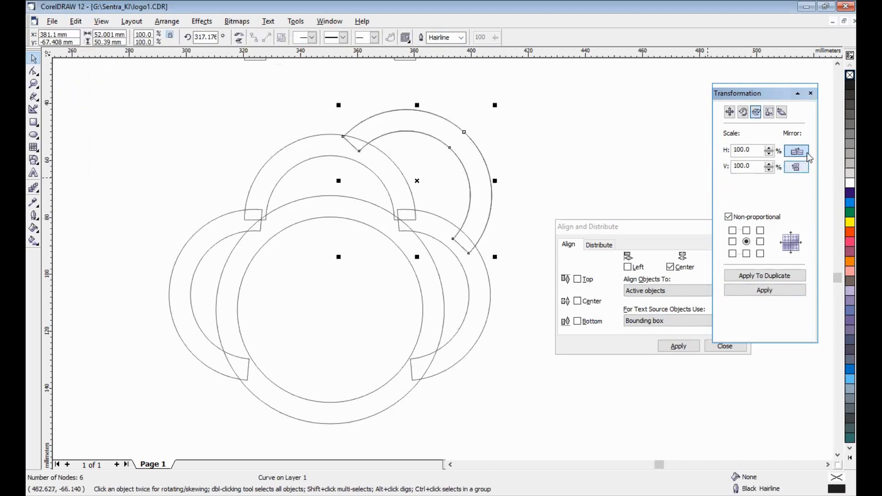
click(789, 293)
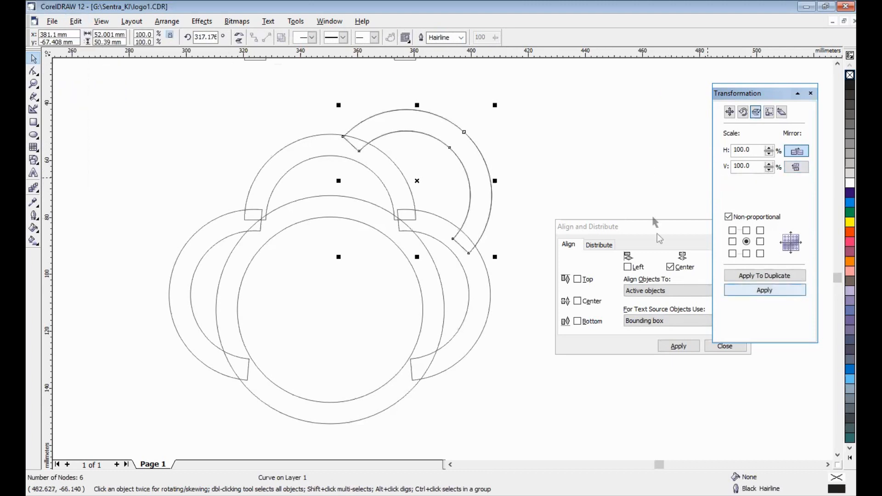
Step: Move the mirrored upper arch 61 mm left so its outer edge lines up with the lower side arch
key(Left)
key(Left)
key(Left)
key(Left)
key(Left)
key(Left)
key(Left)
key(Left)
key(Left)
key(Left)
key(Left)
key(Left)
key(Left)
key(Left)
key(Left)
key(Left)
key(Left)
key(Left)
key(Left)
key(Left)
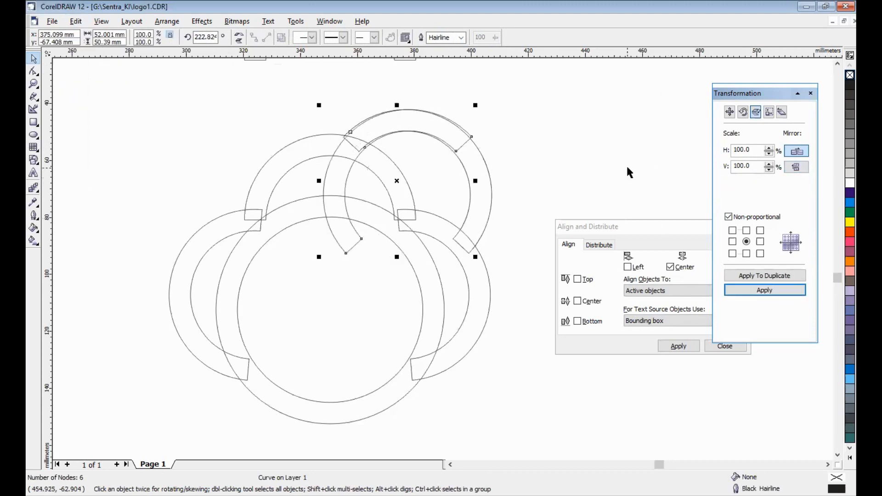
key(Left)
key(Left)
key(Left)
key(Left)
key(Left)
key(Left)
key(Left)
key(Left)
key(Left)
key(Left)
key(Left)
key(Left)
key(Left)
key(Left)
key(Left)
key(Left)
key(Left)
key(Left)
key(Left)
key(Left)
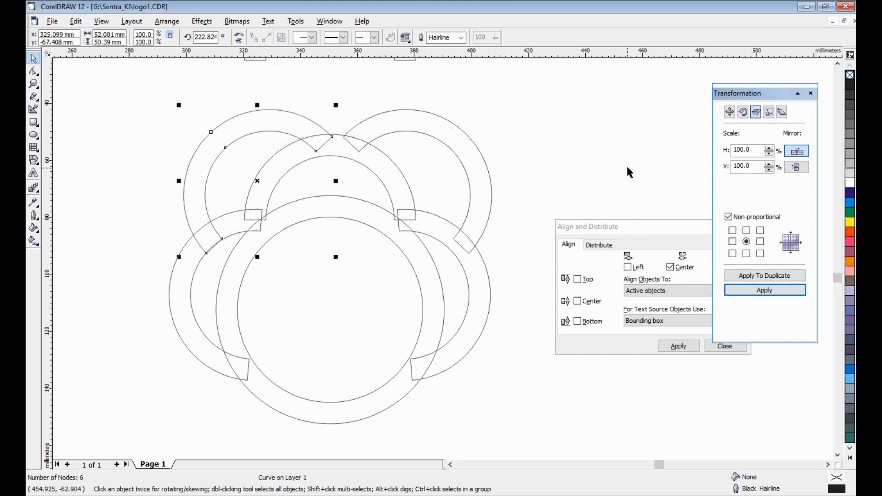
key(Left)
key(Left)
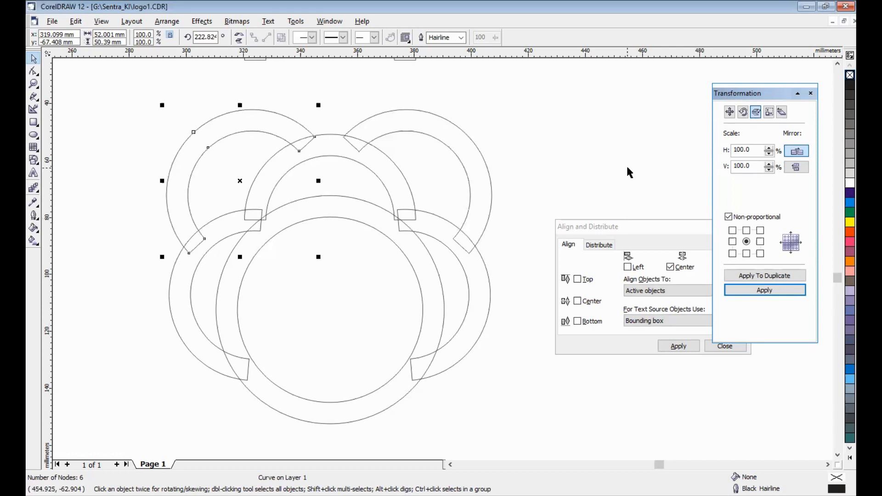
key(Right)
key(Escape)
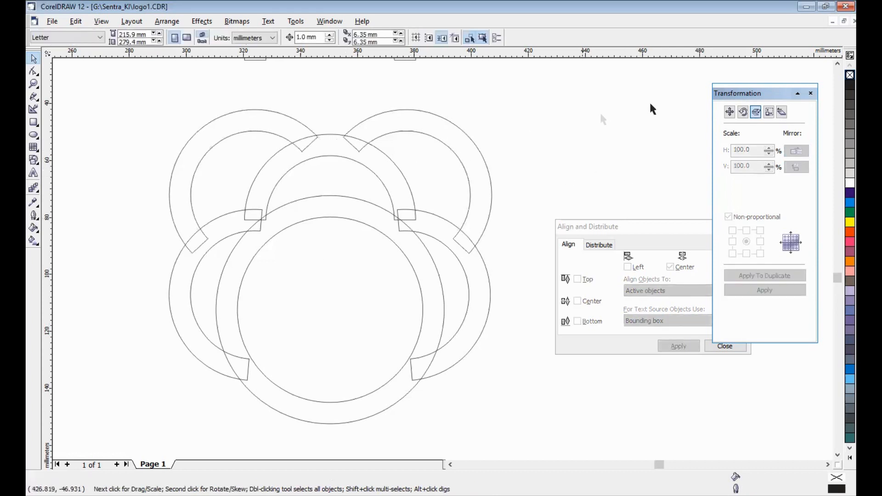
Step: Move the unrotated 60 mm wide top arch down 19 mm so its feet rest on the two rotated upper arches
click(837, 65)
click(410, 123)
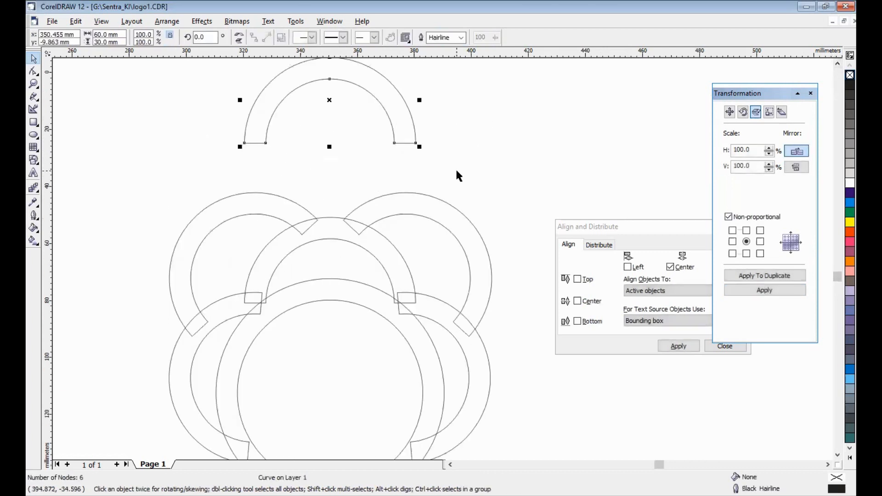
key(Down)
key(Down)
key(Down)
key(Down)
key(Down)
key(Down)
key(Down)
key(Down)
key(Down)
key(Down)
key(Down)
key(Down)
key(Down)
key(Down)
key(Down)
key(Down)
key(Down)
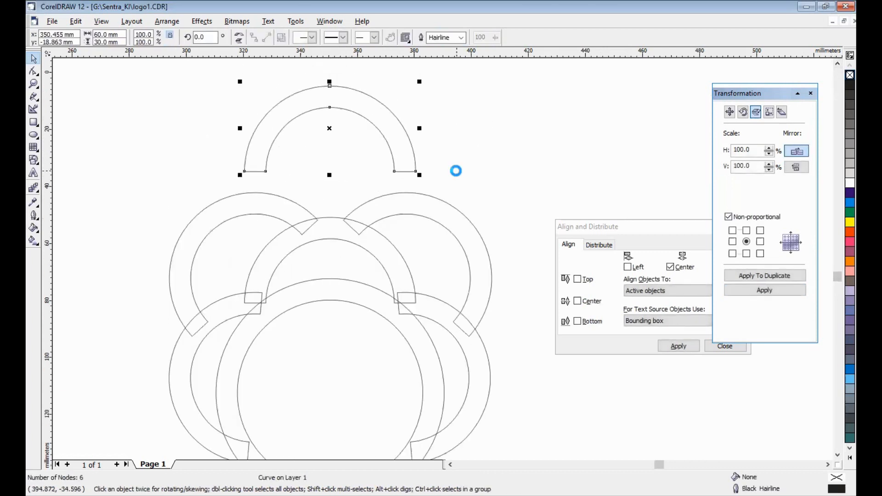
key(Down)
key(Down)
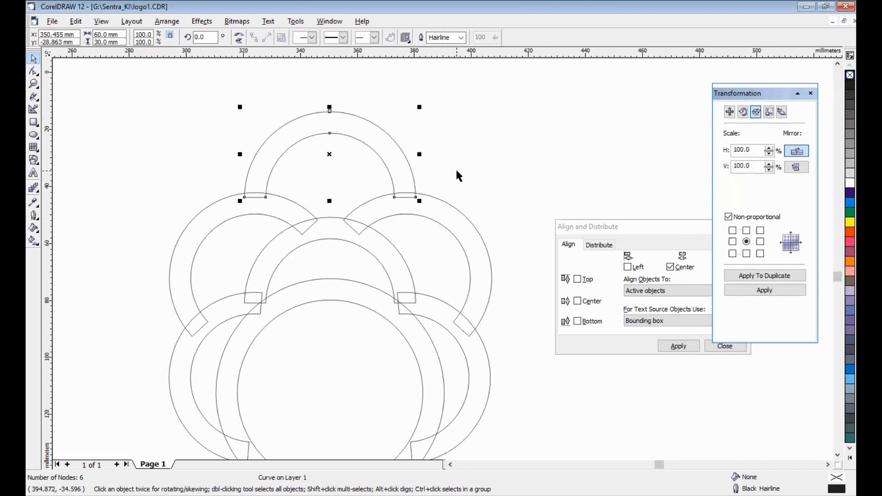
click(462, 176)
Step: Try to weld the two concentric circles and all six surrounding arches into one shape
key(F3)
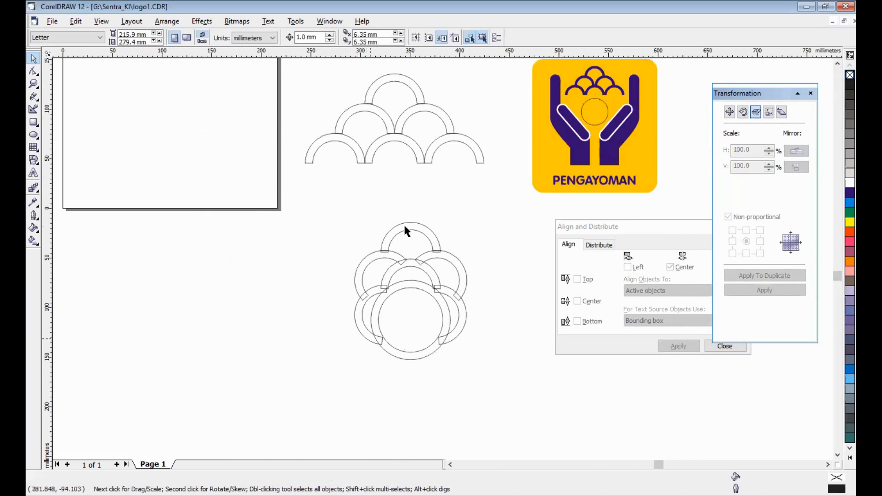
drag(329, 206, 483, 397)
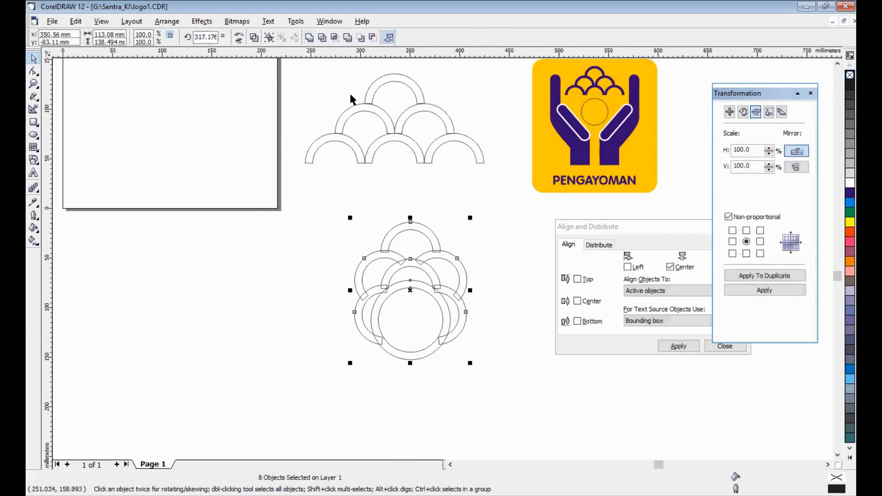
key(ctrl+l)
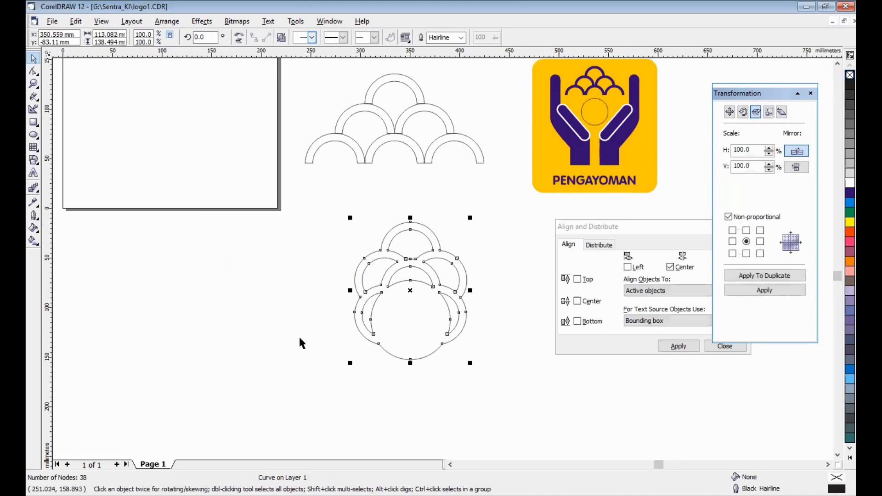
click(336, 370)
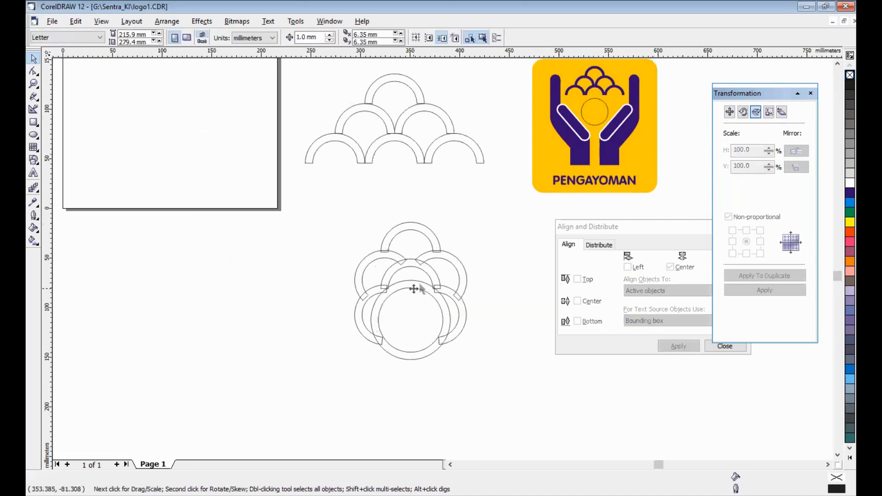
Step: Combine the 65 mm and 80 mm concentric circles into a single ring object
click(420, 287)
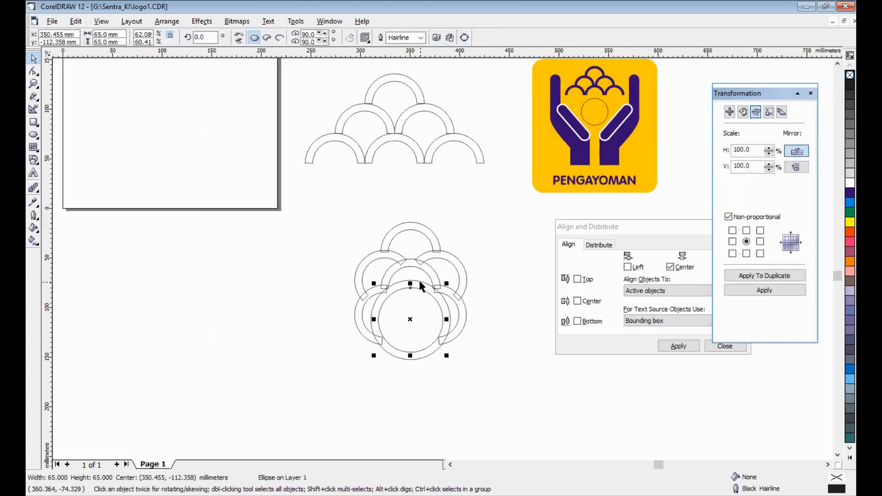
shift+click(419, 281)
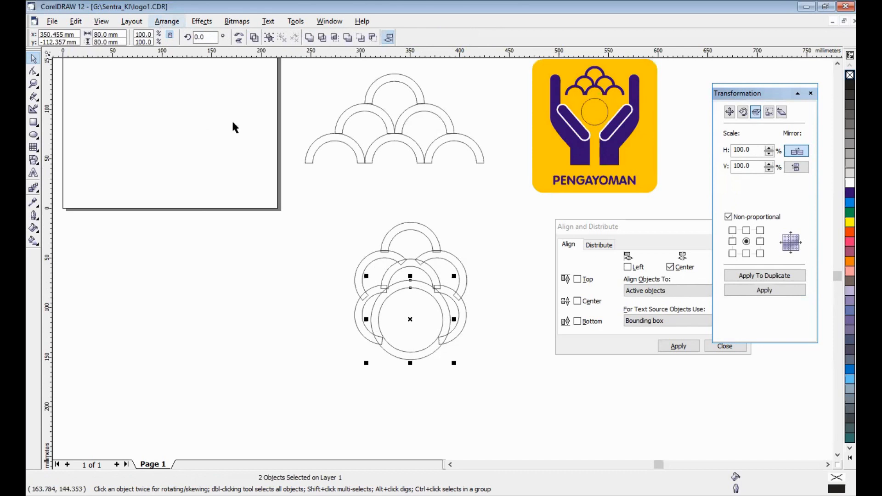
Step: Place a duplicate of the ring and six arches about 143 mm left of the original and weld it into one curve
drag(434, 359, 480, 402)
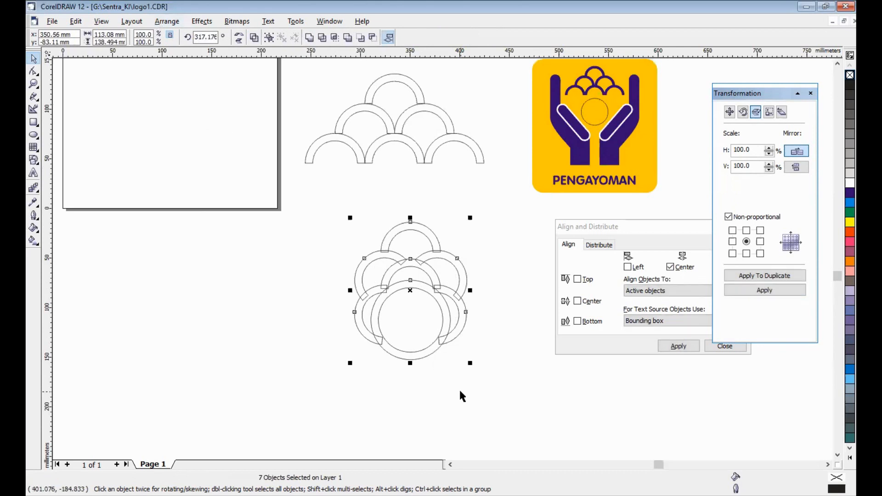
drag(276, 300, 234, 299)
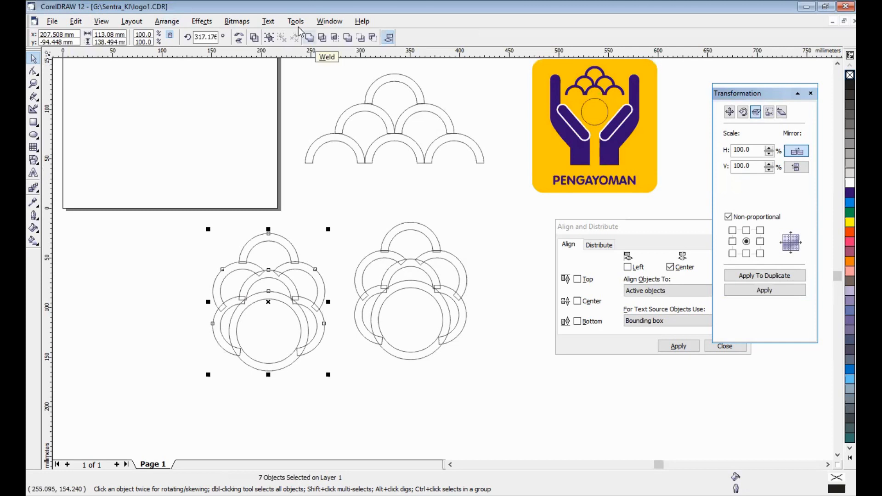
click(296, 412)
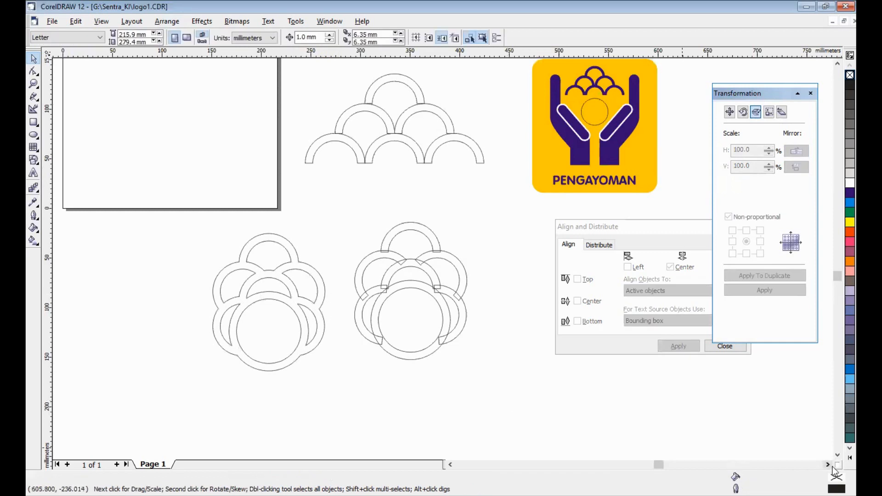
Step: Duplicate the PENGAYOMAN logo 140 mm to the right and delete the arch pyramid and circle from the duplicate
scroll(801, 73, right, 3)
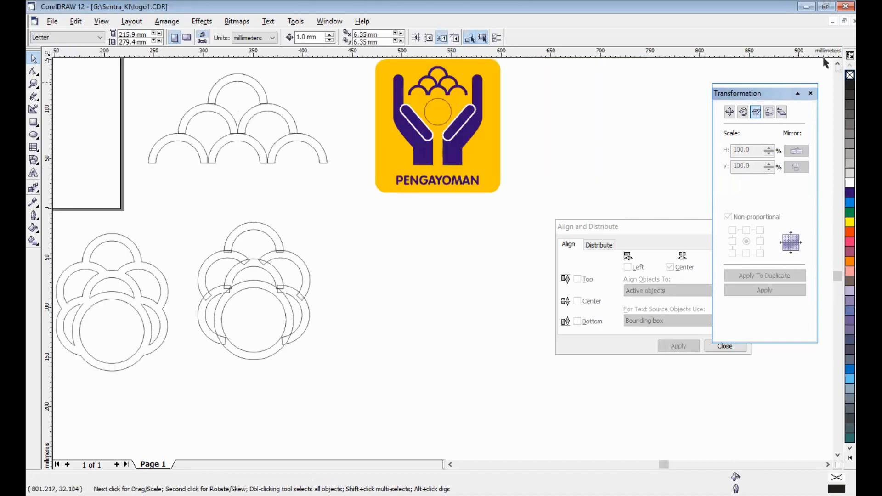
scroll(369, 115, up, 2)
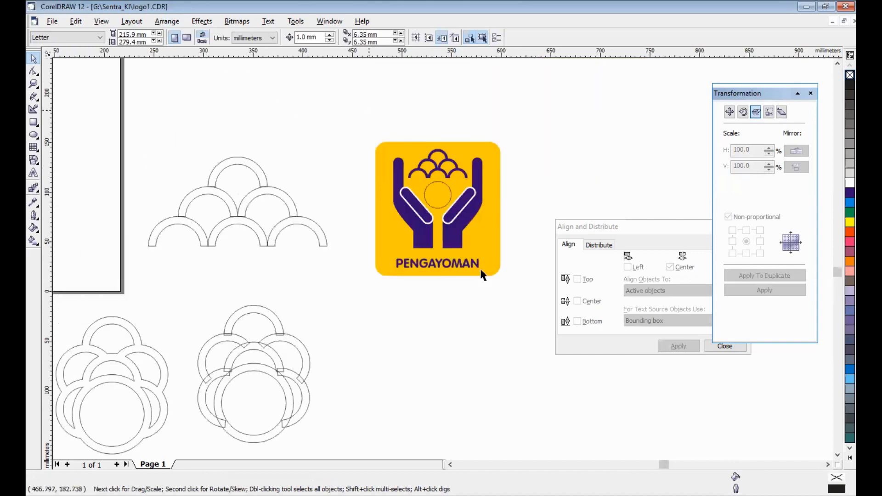
key(Tab)
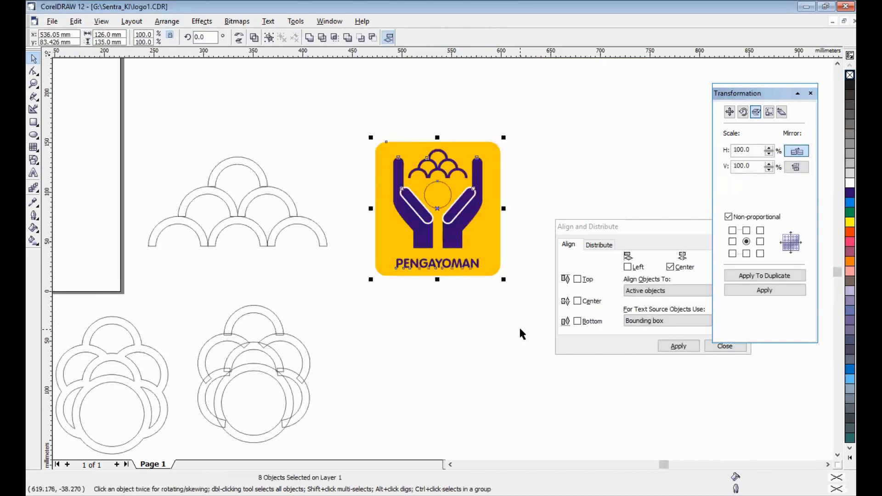
key(Right)
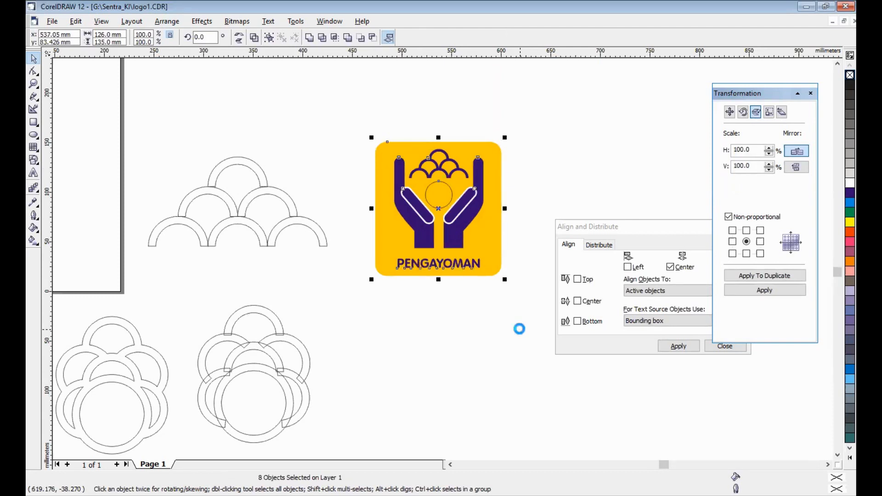
key(Right)
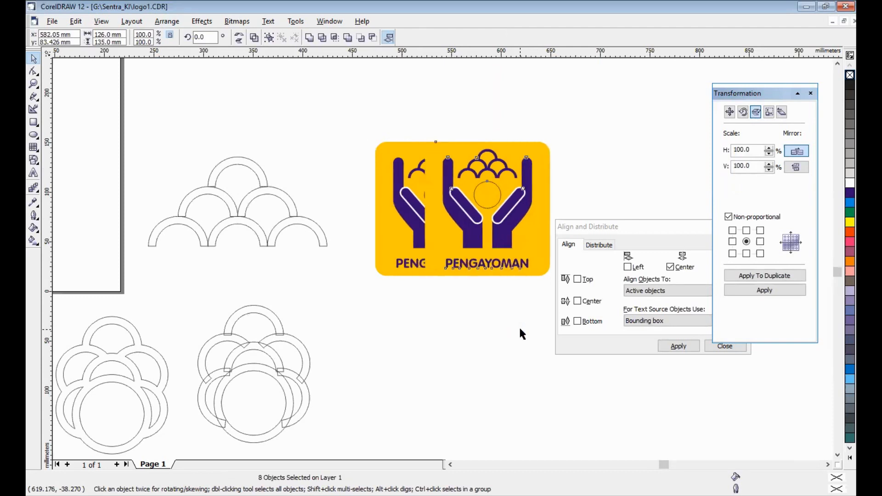
key(Right)
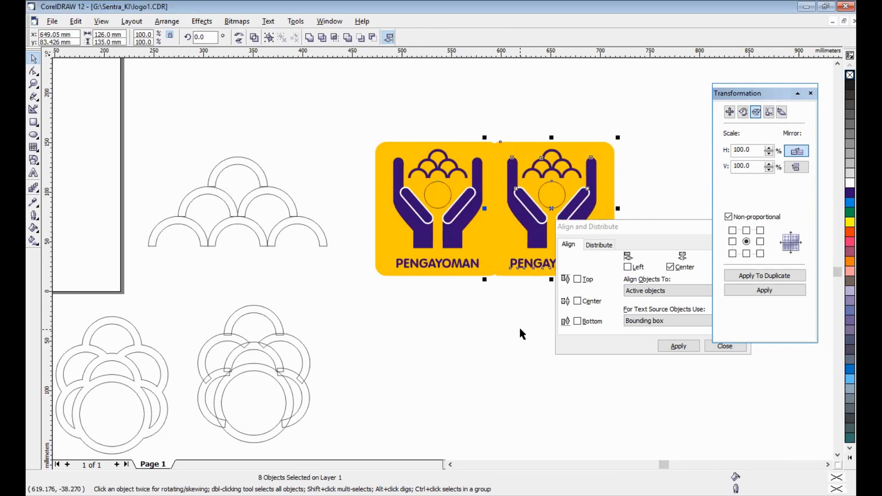
click(521, 334)
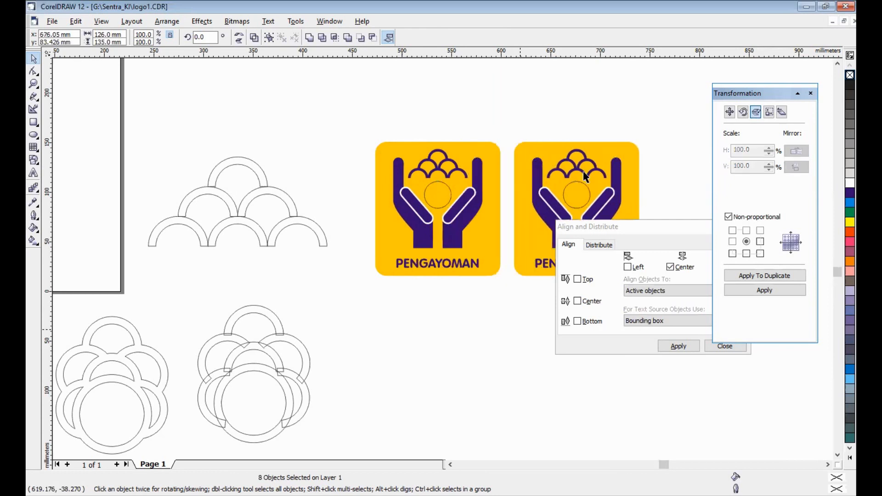
click(582, 172)
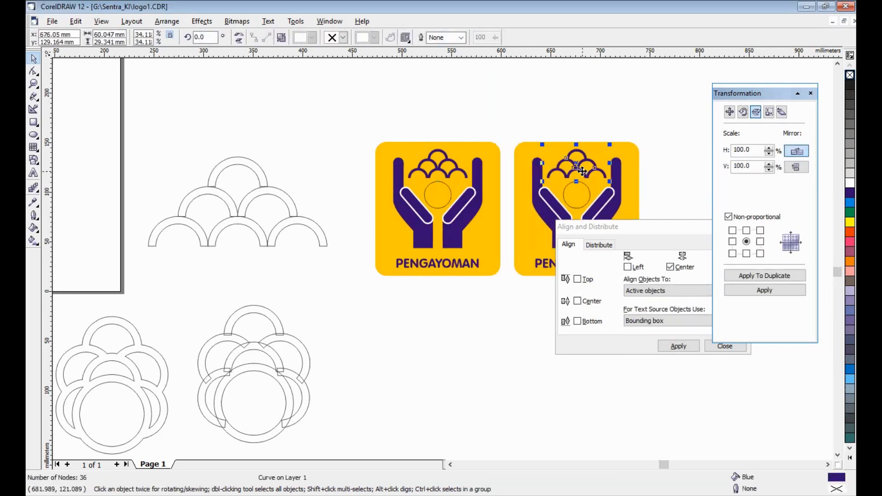
key(Delete)
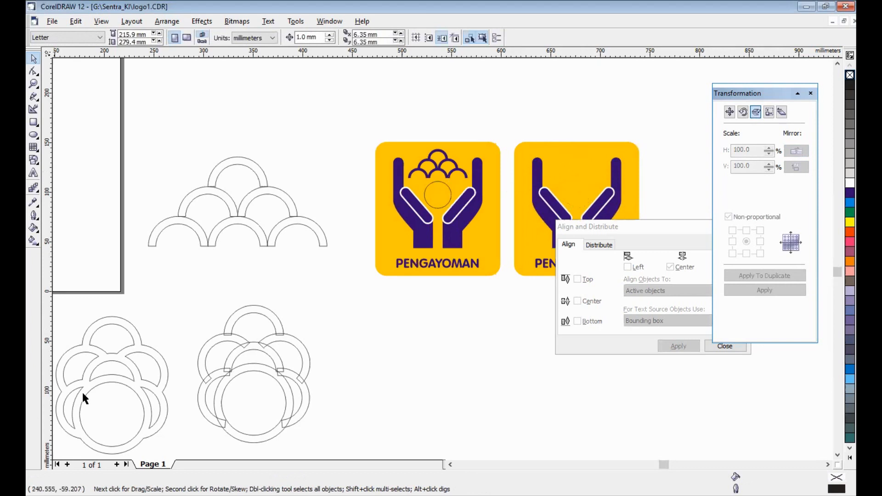
Step: Move the welded ring-and-arches figure between the duplicate logo's hands, scaled down to about 43%
click(112, 383)
drag(135, 355, 130, 363)
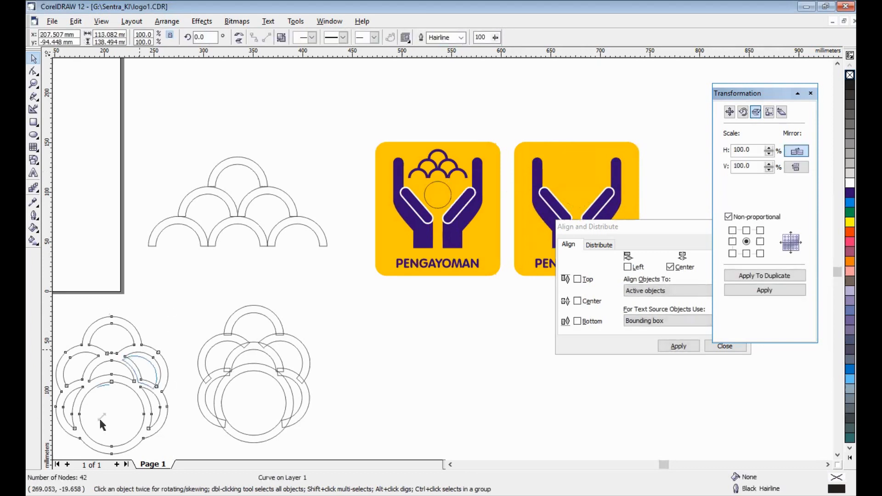
drag(90, 412, 465, 331)
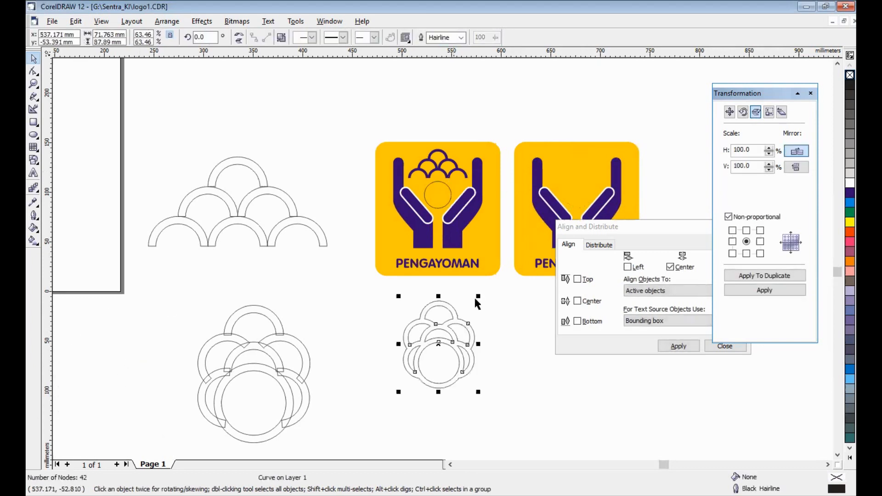
drag(477, 298, 578, 181)
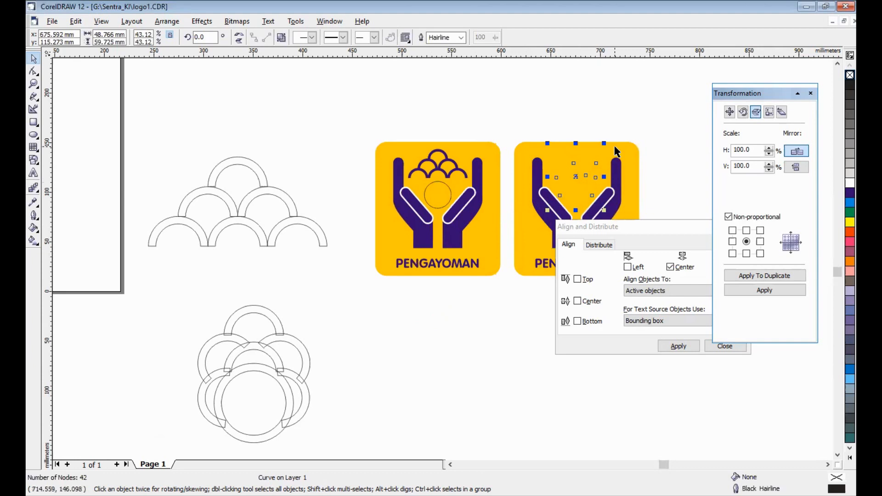
Step: Set the welded figure's horizontal and vertical scale to 36%
click(136, 33)
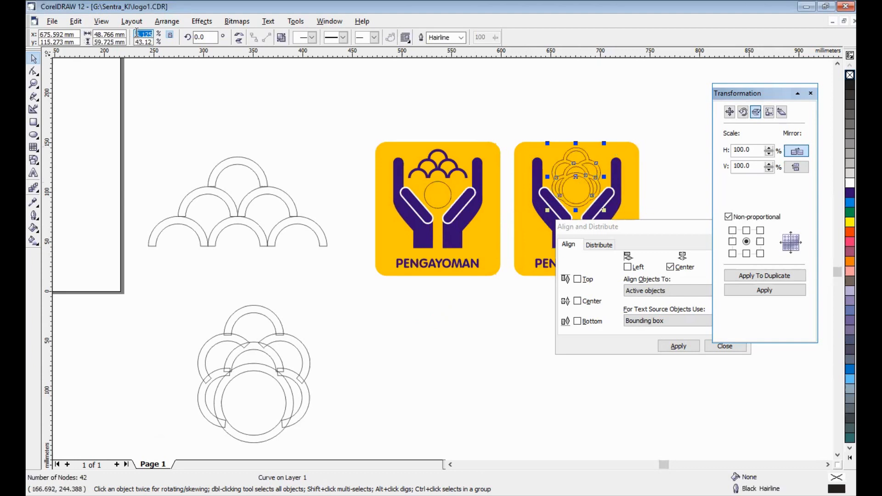
text(36)
key(Tab)
text(3)
key(Return)
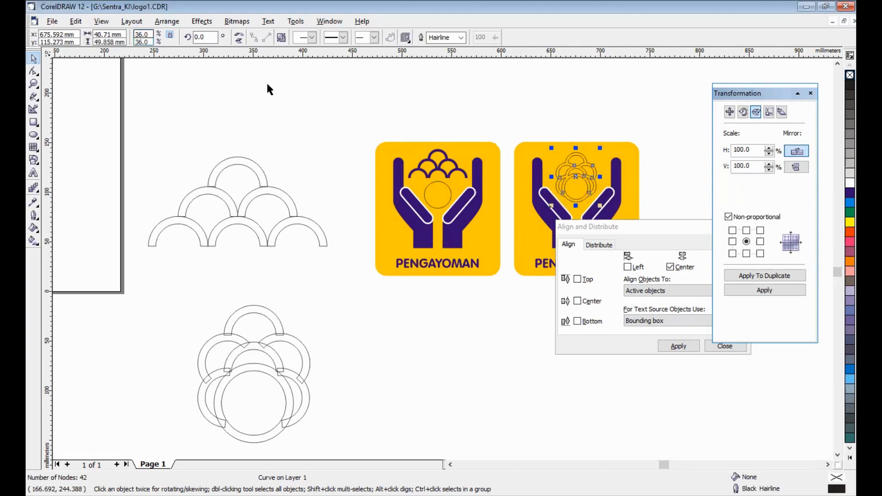
Step: Close the Align and Distribute dialog and the Transformation docker
click(663, 222)
click(605, 248)
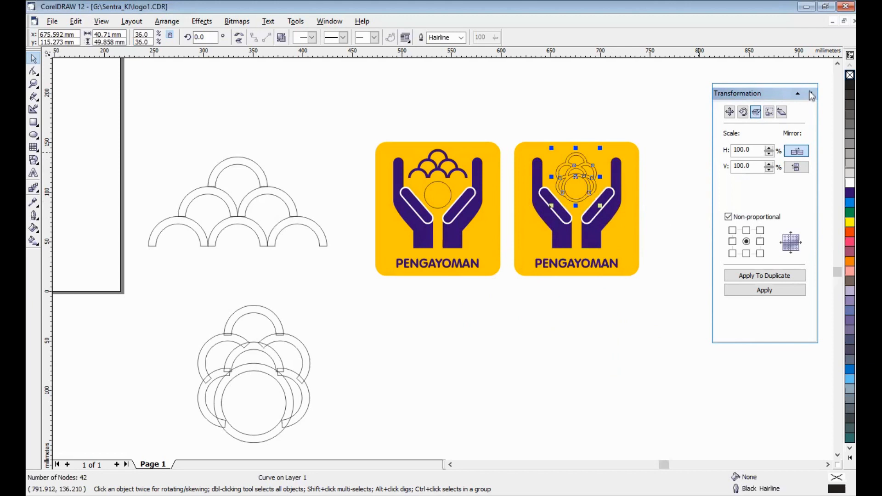
click(811, 94)
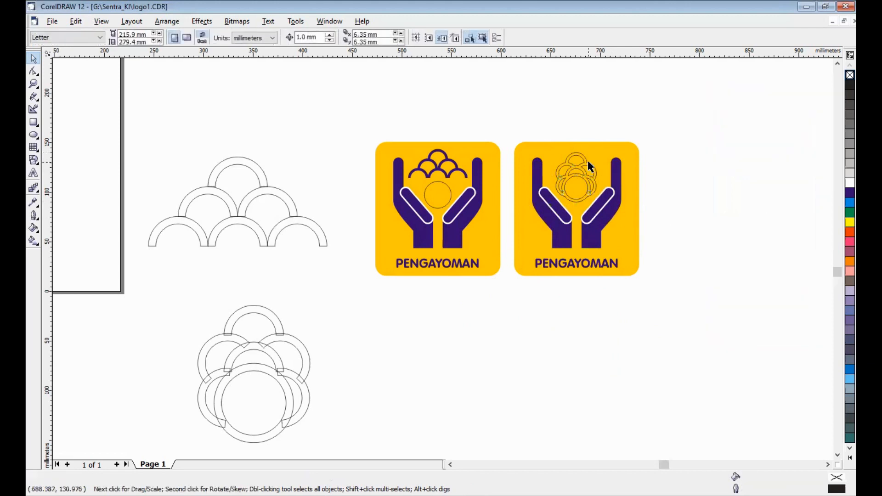
Step: Centre the welded figure horizontally on the duplicate logo's yellow background and fill it with the hands' dark blue
shift+click(613, 145)
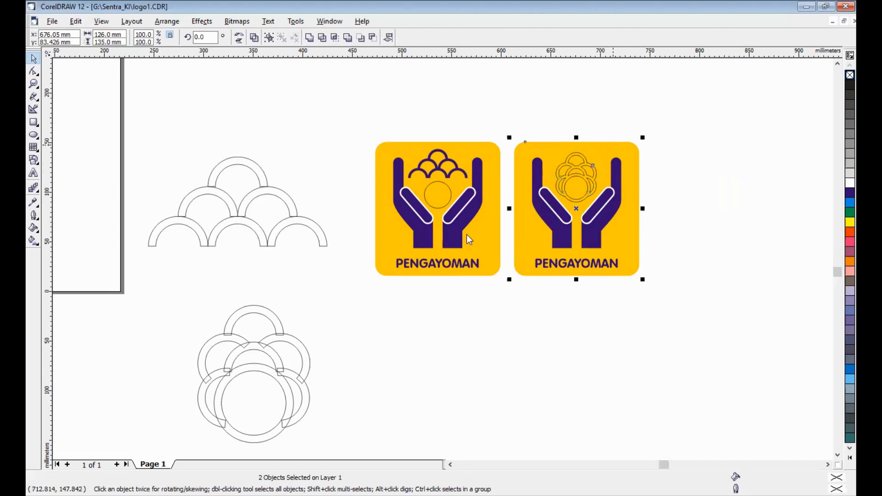
key(ctrl+shift+a)
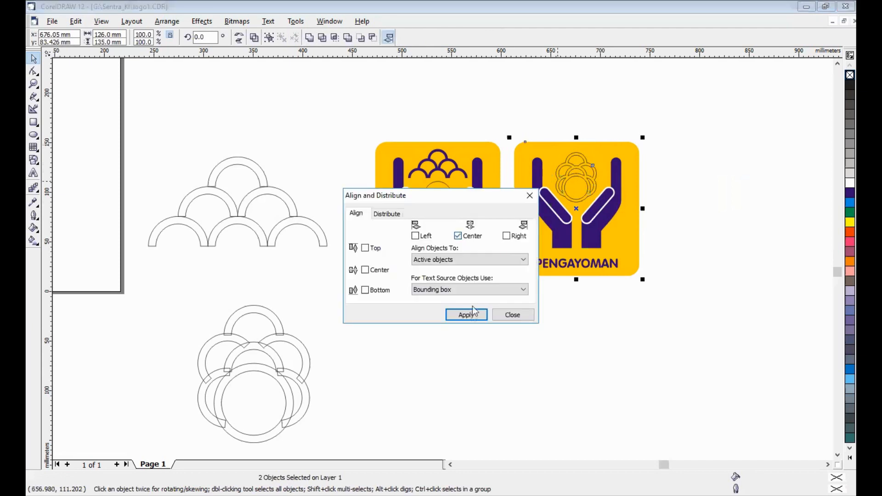
click(514, 315)
click(849, 192)
click(726, 242)
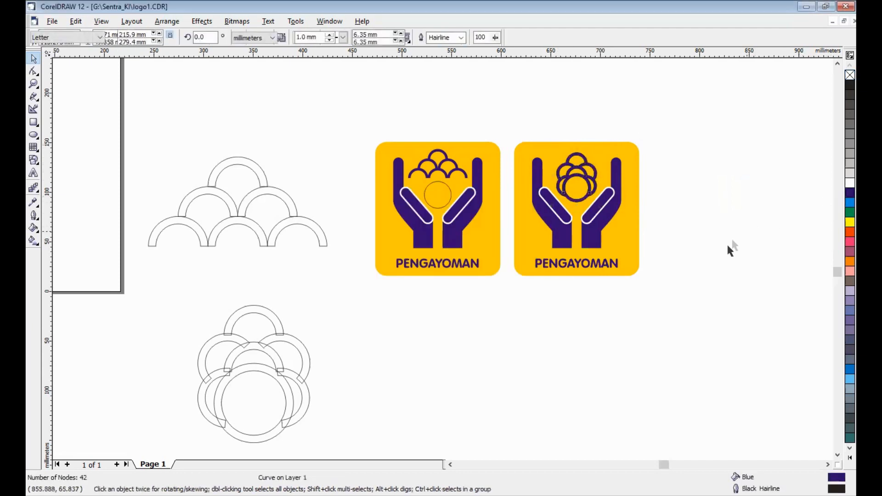
Step: Remove the outline from the welded ring-and-arches figure between the duplicate logo's hands
click(592, 169)
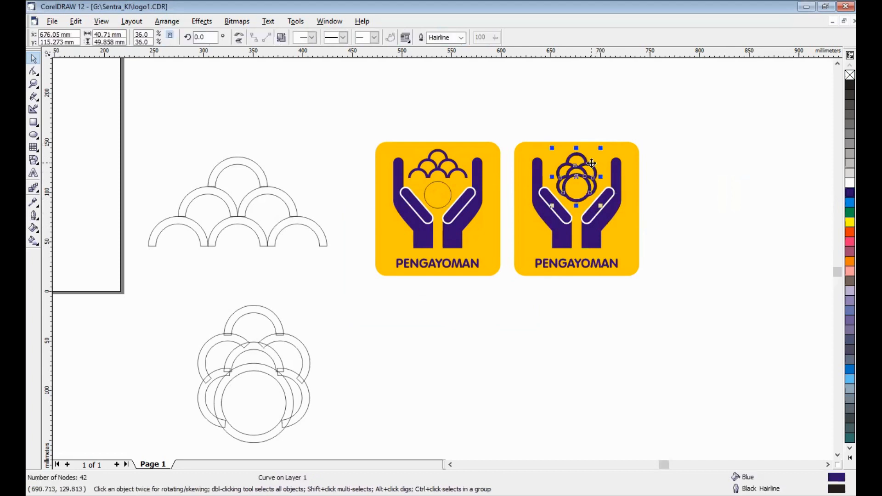
click(459, 35)
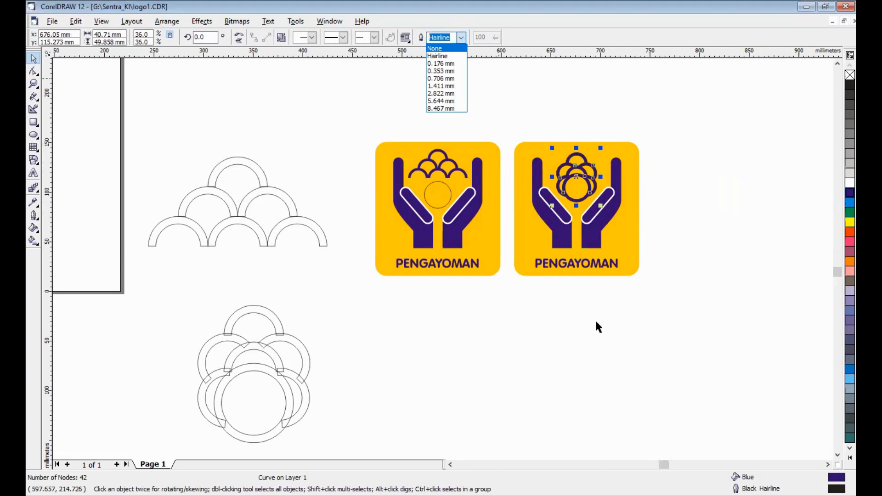
click(603, 348)
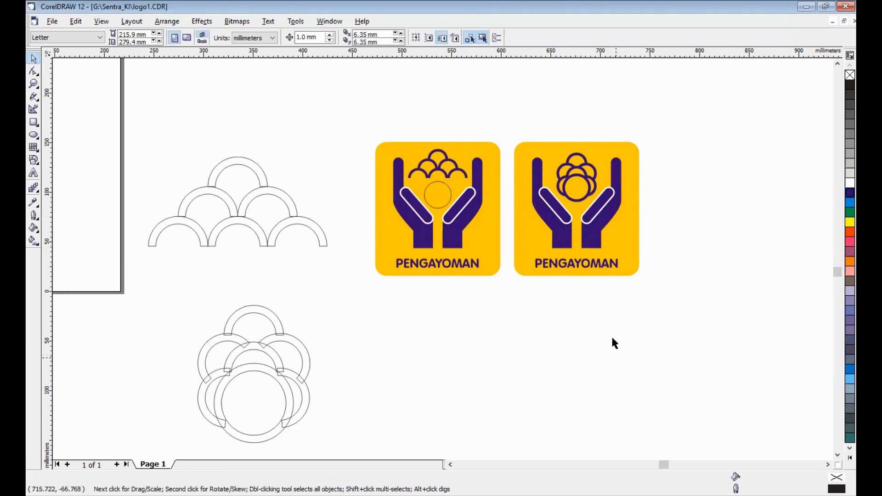
Step: Set the outline width of the circle between the original logo's hands to 2.822 mm
click(445, 184)
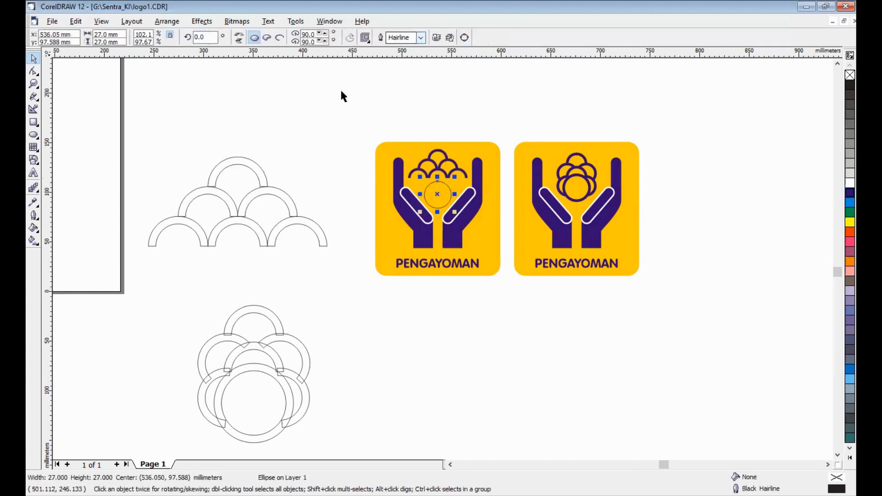
click(421, 38)
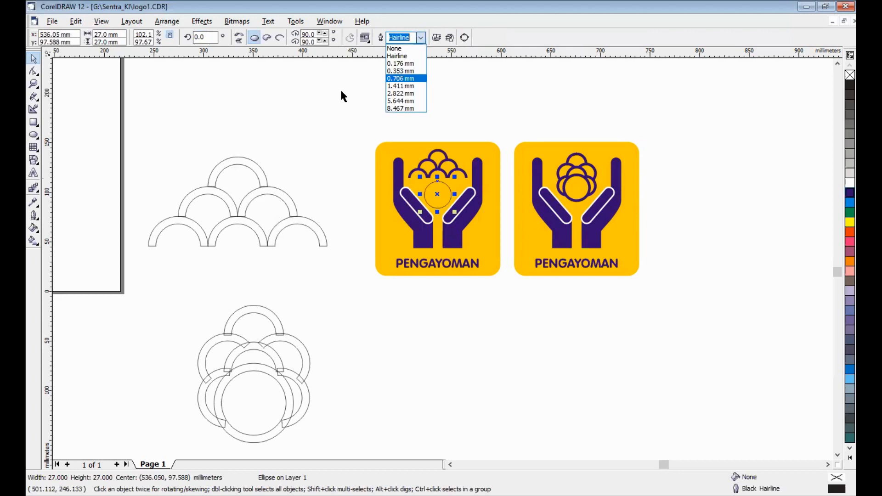
click(404, 78)
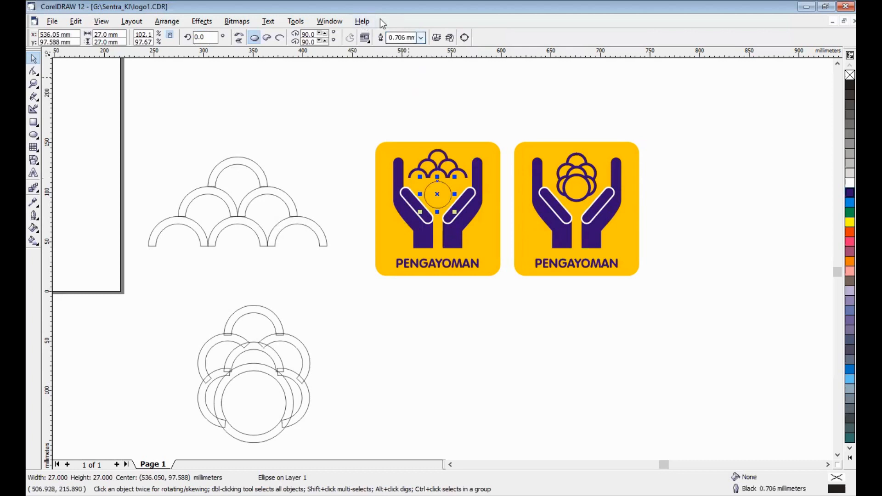
click(421, 38)
click(409, 101)
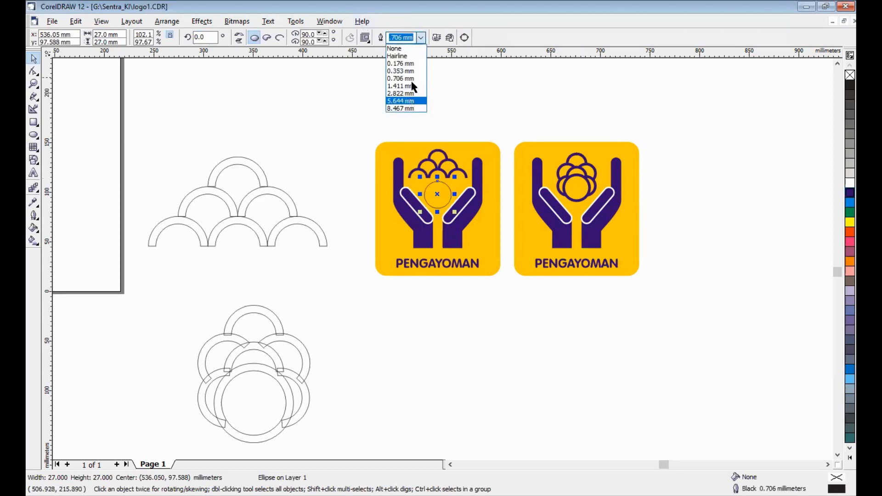
click(420, 38)
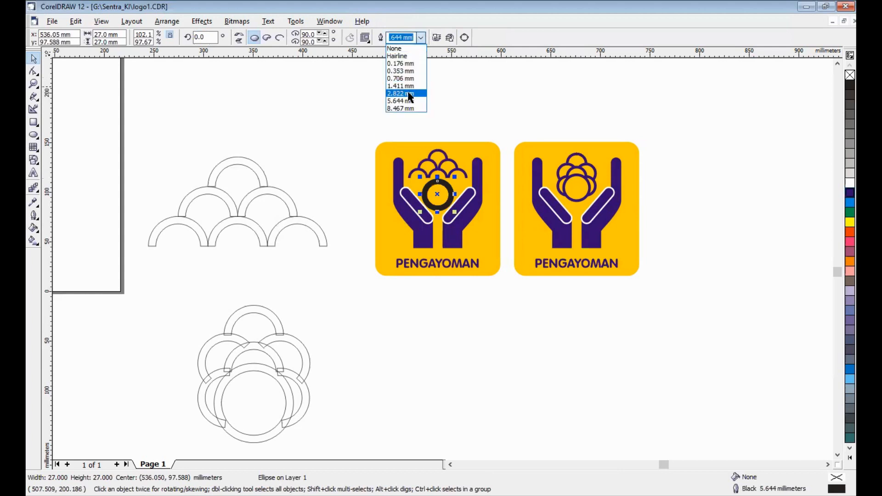
click(410, 94)
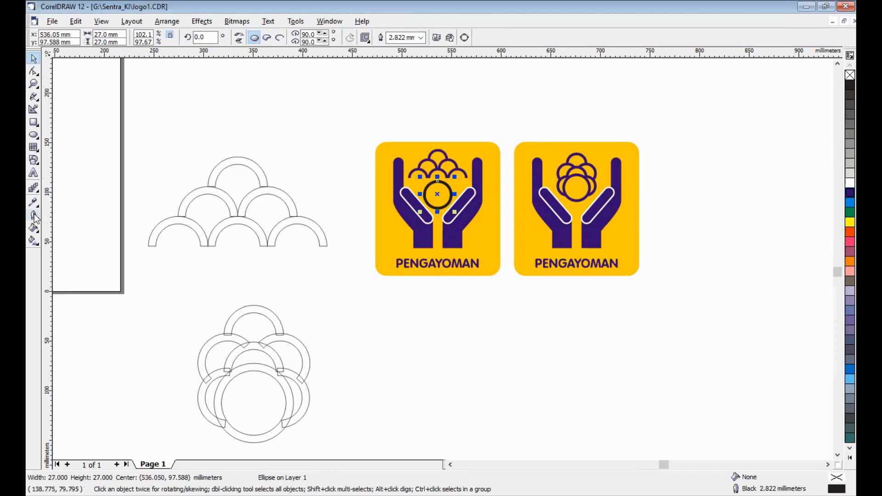
Step: Change the circle's outline colour to the same dark blue as the hands
click(57, 222)
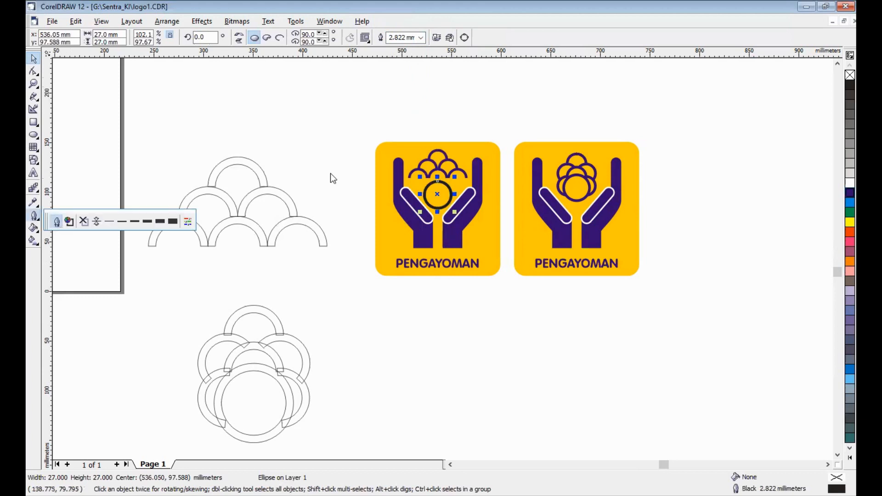
click(389, 169)
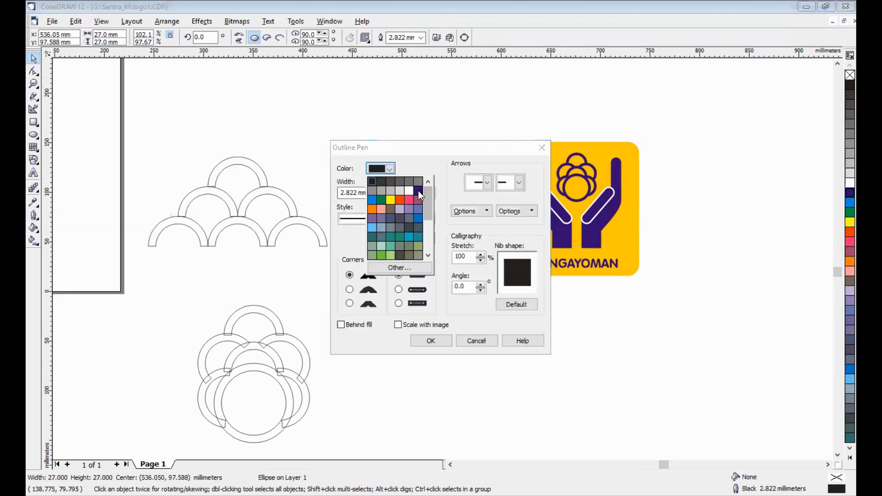
click(418, 192)
click(421, 338)
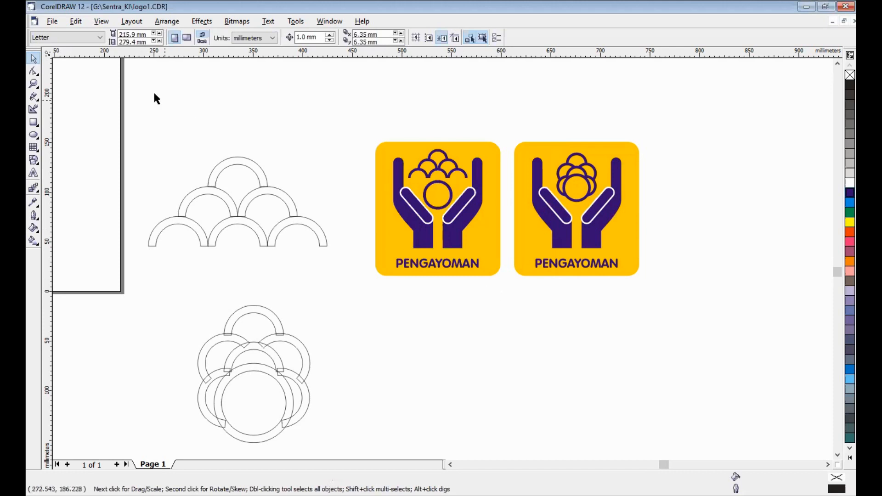
Step: Add the letter S as artistic text in the empty area below the original logo, using the Brush Script MT font
click(34, 174)
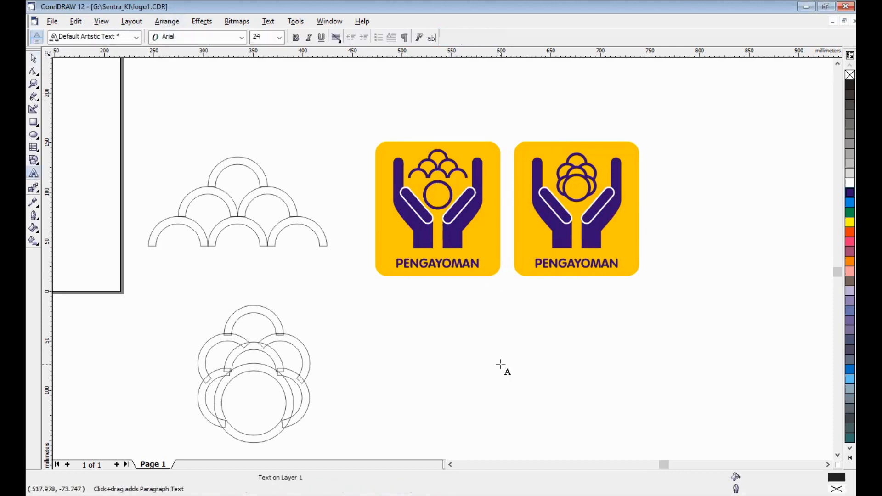
click(421, 362)
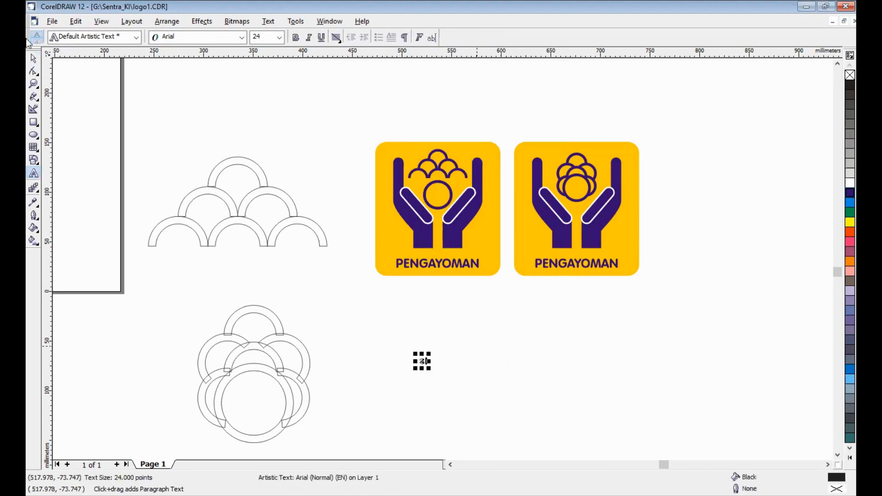
click(33, 58)
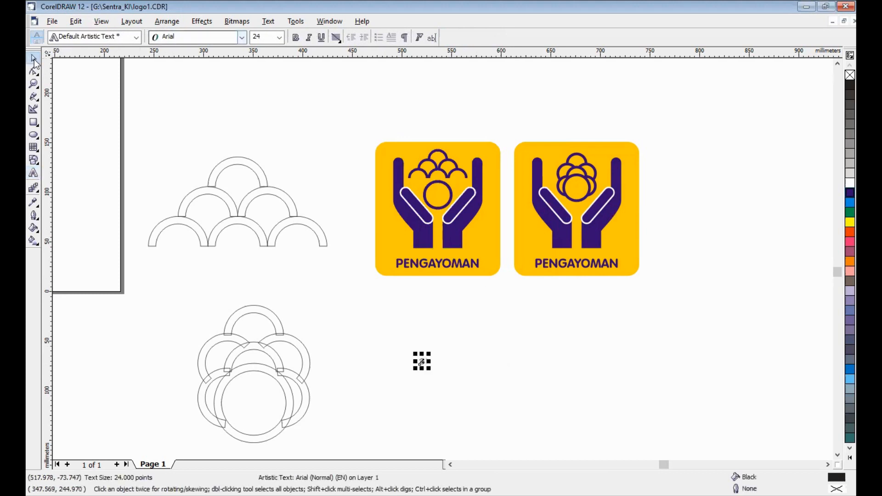
click(242, 38)
text(Br)
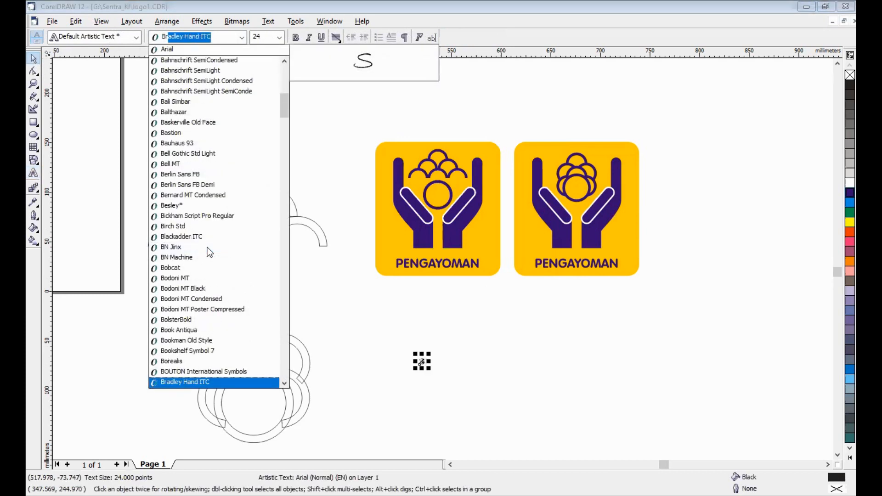
text(ush Script MT)
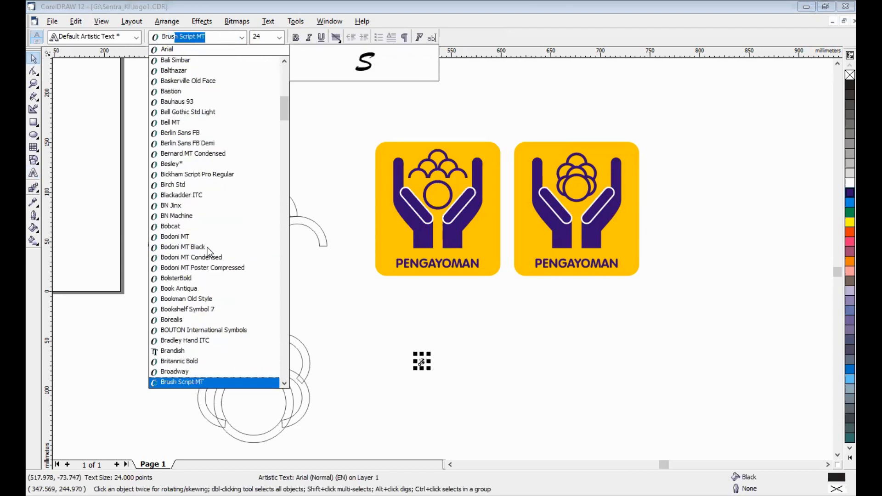
key(Return)
Step: Enlarge the letter S to about 217 pt and rotate it about 12 degrees counter-clockwise
mouse_move(430, 352)
mouse_down()
mouse_move(525, 309)
mouse_move(478, 313)
mouse_up()
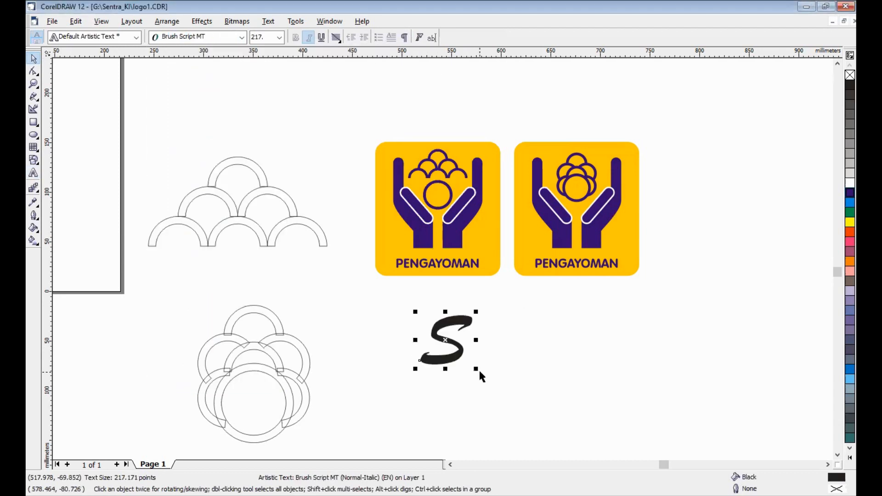
click(448, 341)
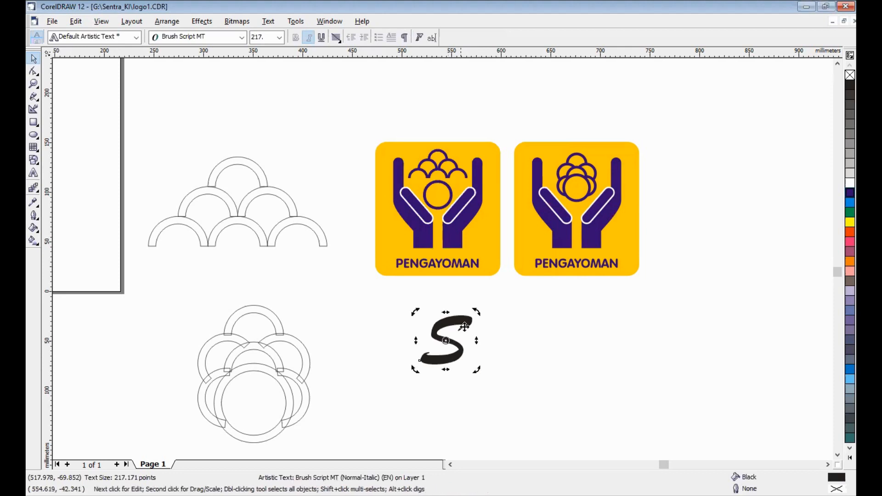
drag(475, 313, 469, 307)
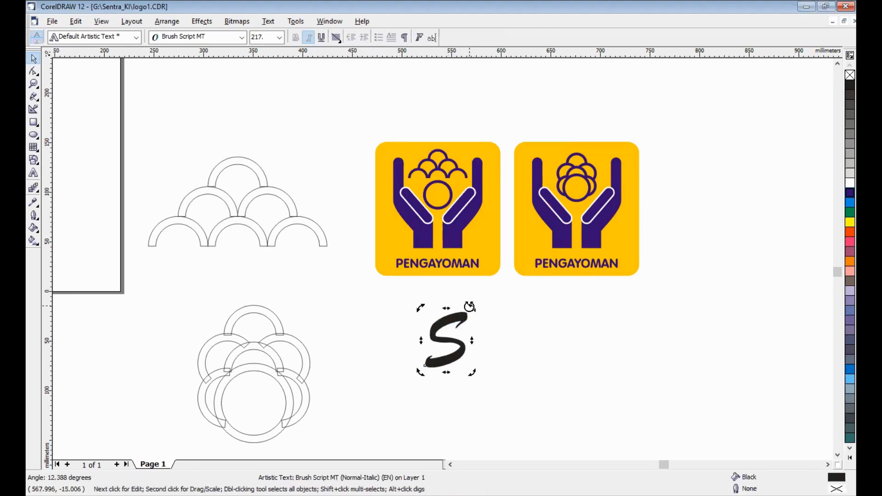
click(449, 346)
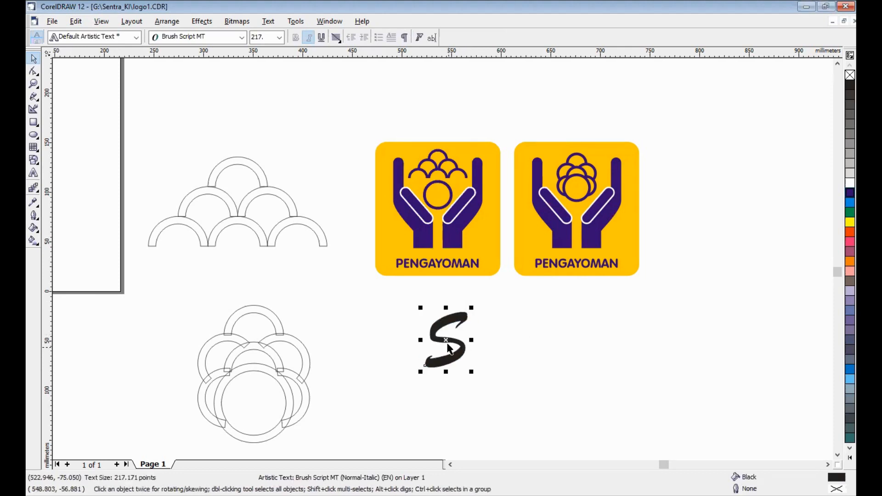
Step: Move the letter S to the right of the duplicate logo and enlarge it to about 351 pt
drag(448, 341, 669, 207)
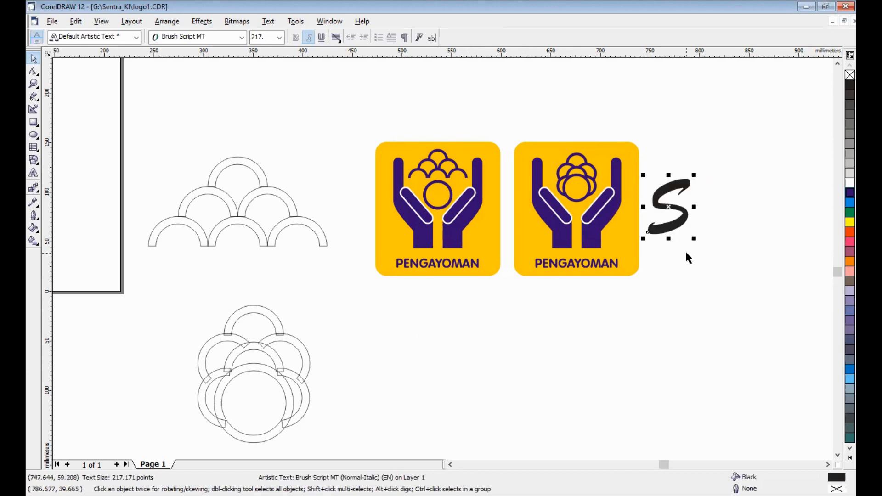
drag(694, 240, 719, 275)
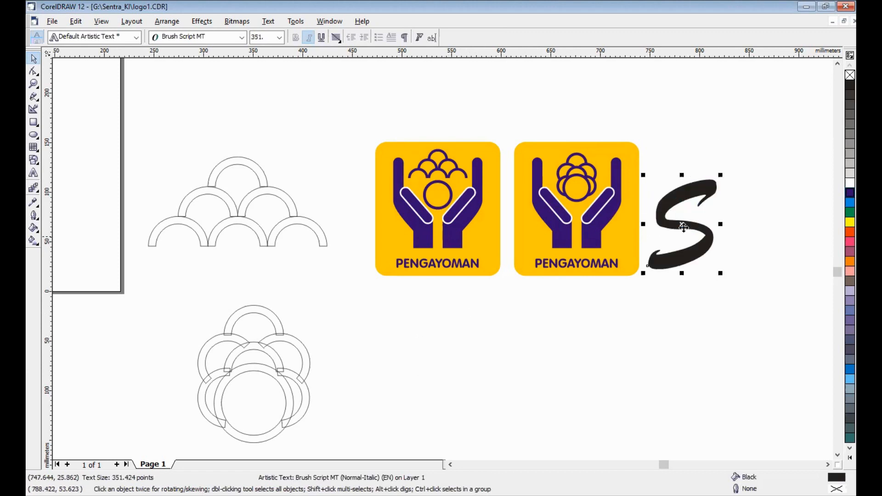
drag(686, 217, 698, 205)
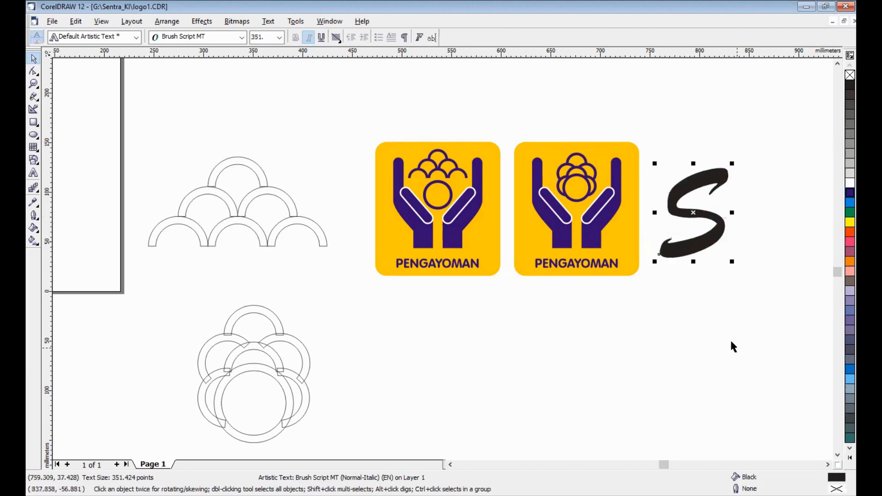
click(729, 367)
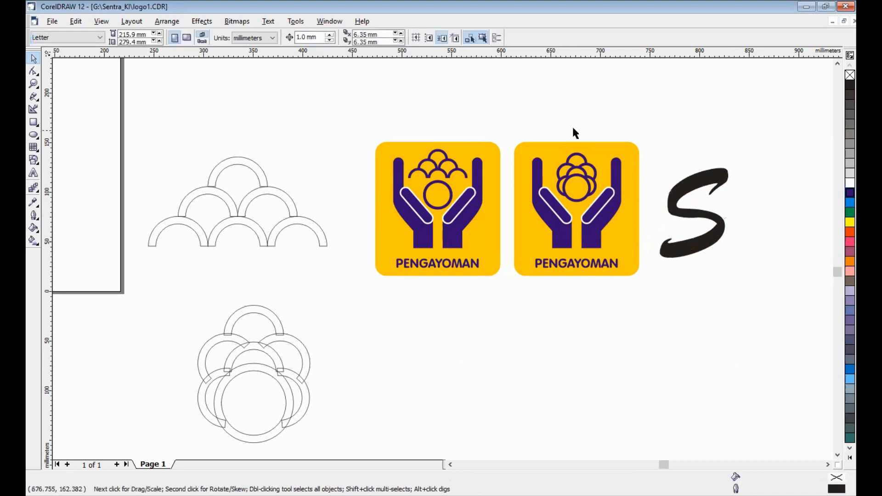